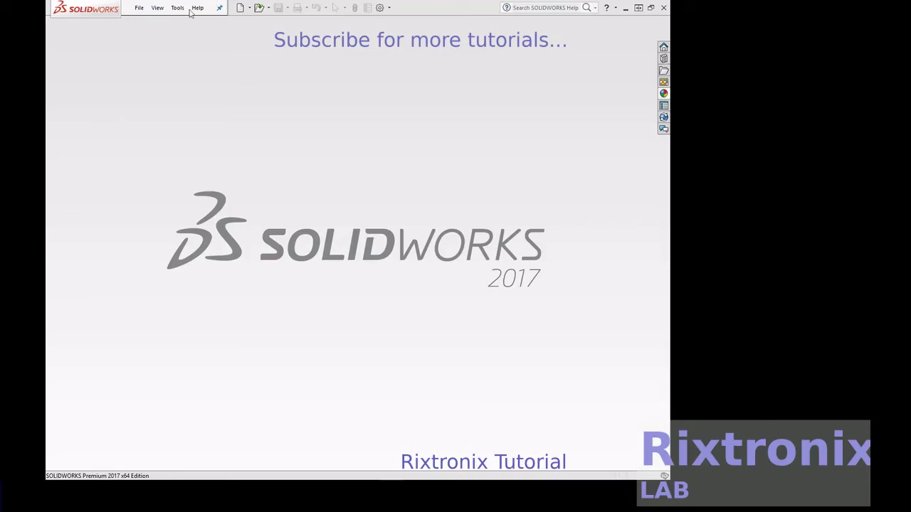
# - Create a new blank part document (Part2) and select its Front Plane
pyautogui.click(139, 7)
pyautogui.click(153, 26)
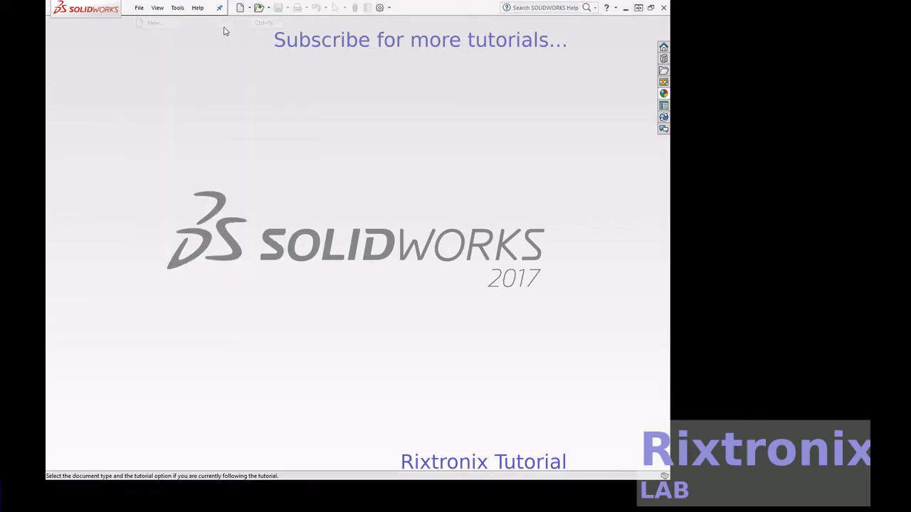
pyautogui.doubleClick(123, 183)
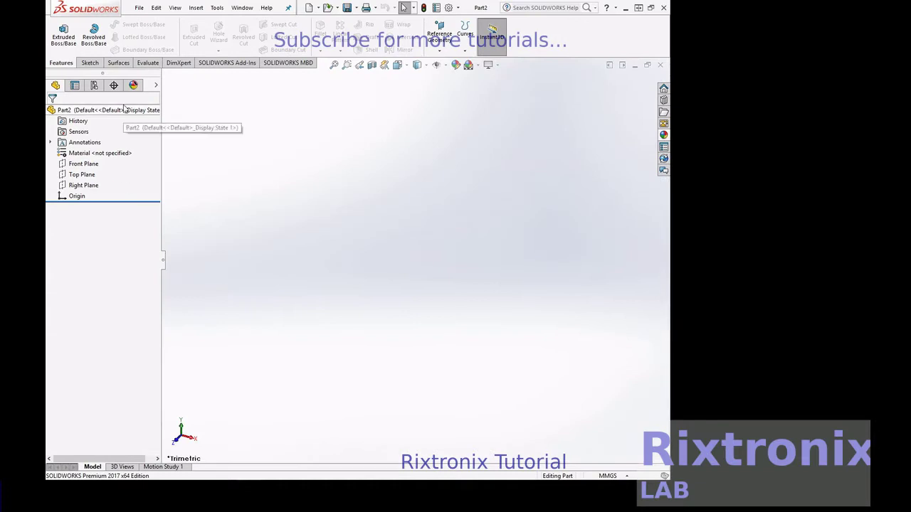
pyautogui.click(82, 166)
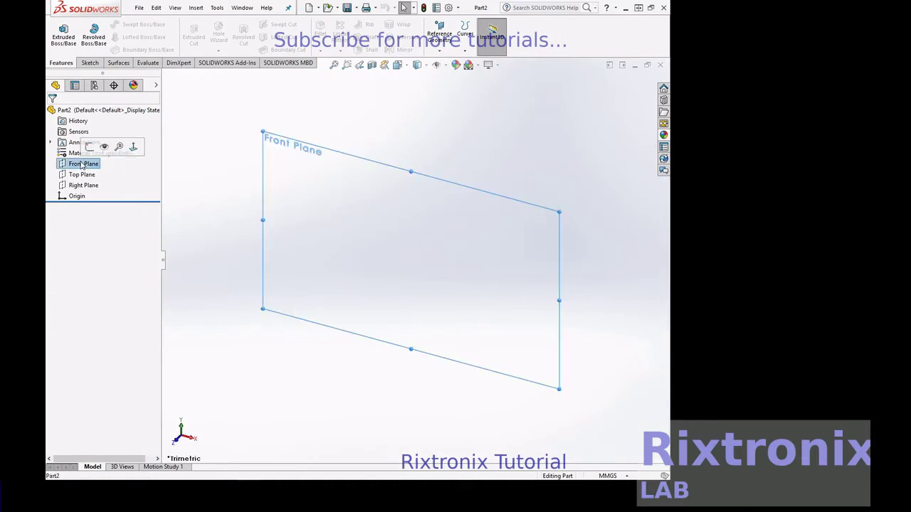
# - Start a sketch on the Front Plane and draw a circle centred on the origin
pyautogui.click(89, 146)
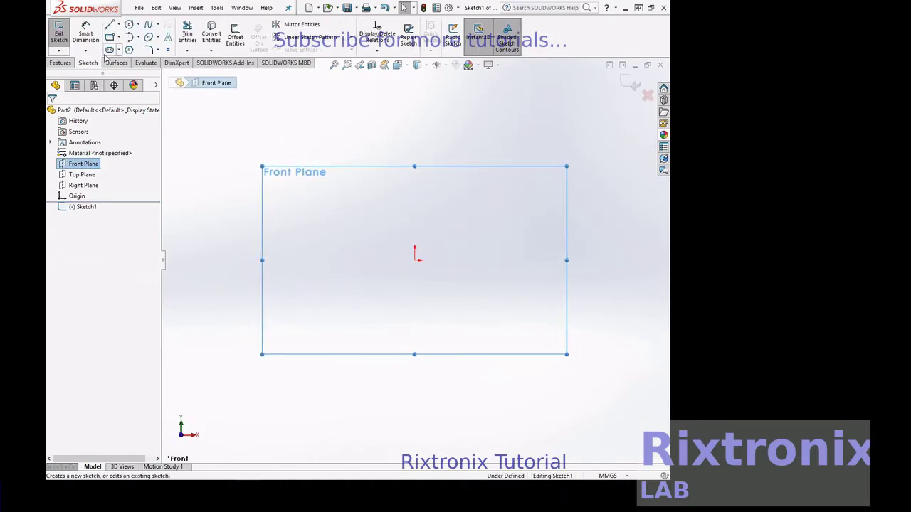
pyautogui.click(129, 25)
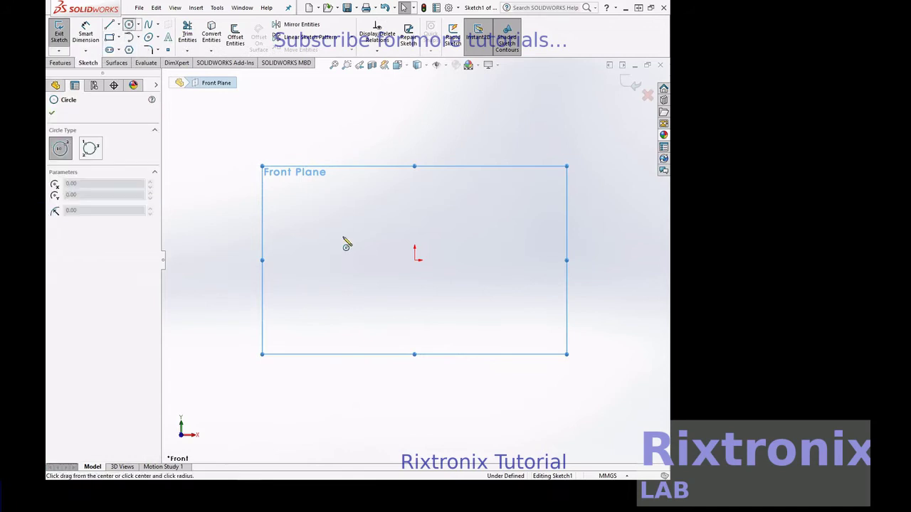
pyautogui.click(414, 260)
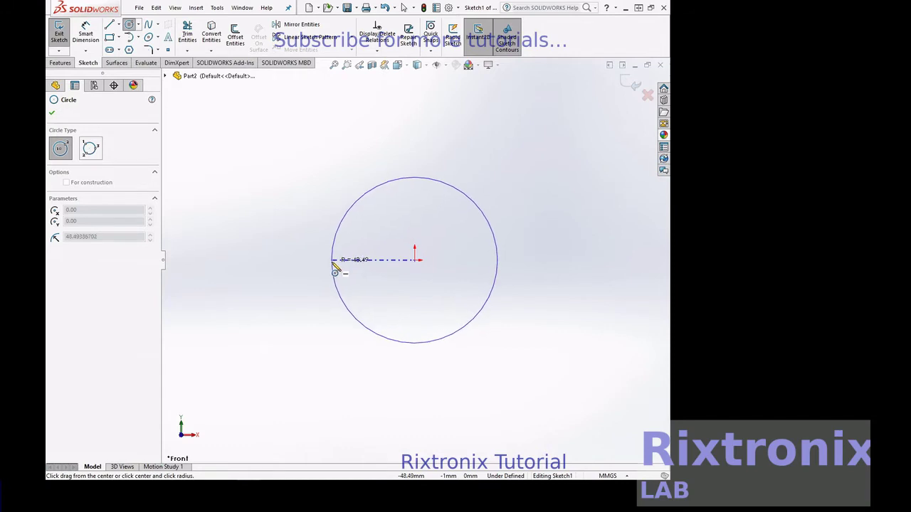
pyautogui.click(331, 268)
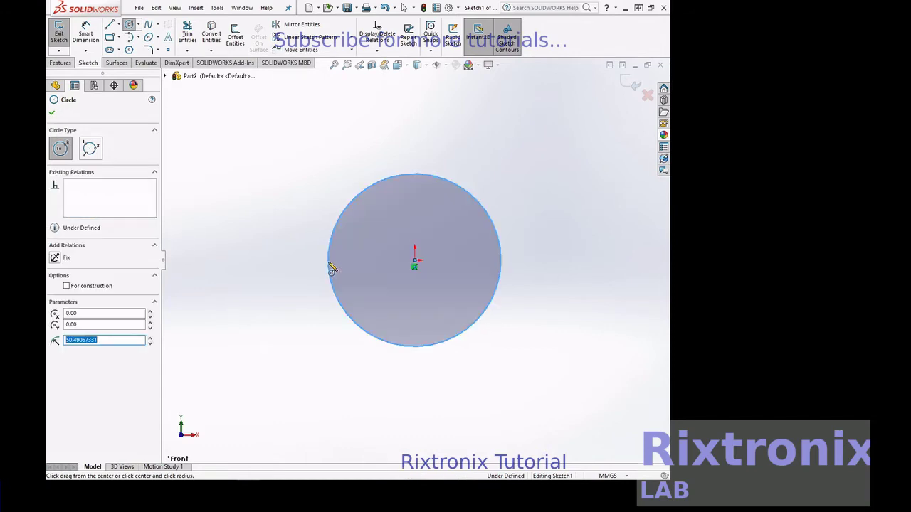
# - Dimension the circle's diameter to 100 mm
pyautogui.click(86, 34)
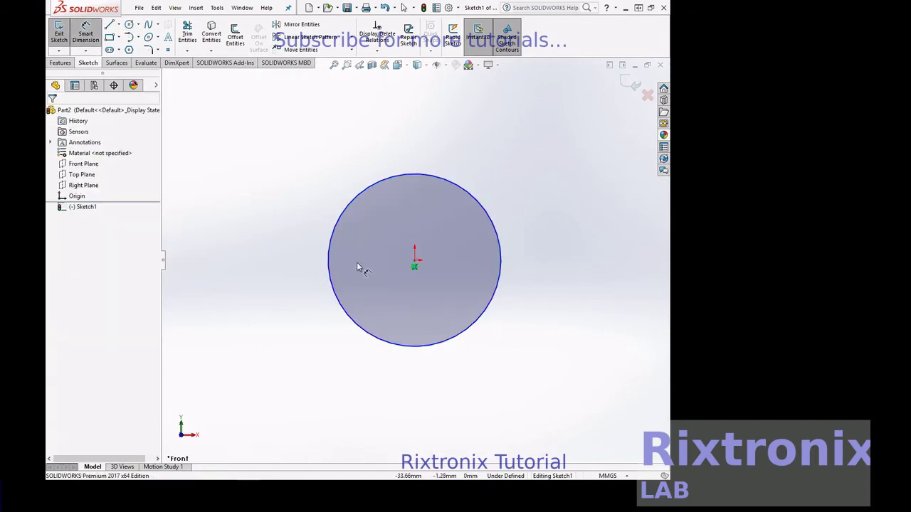
pyautogui.click(502, 269)
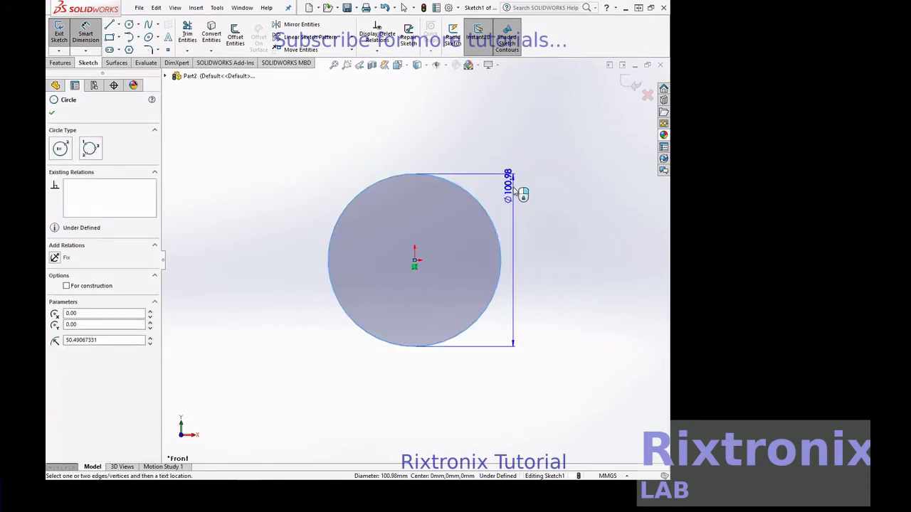
pyautogui.click(521, 193)
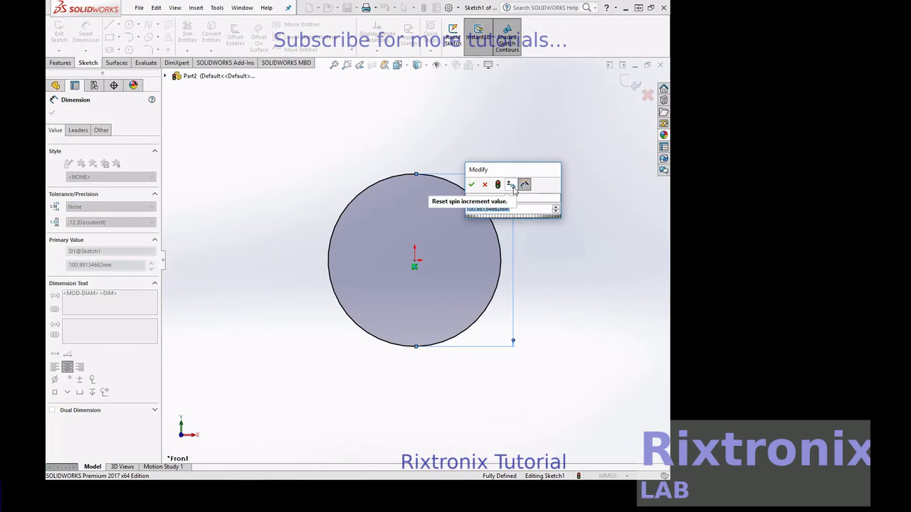
pyautogui.write('100')
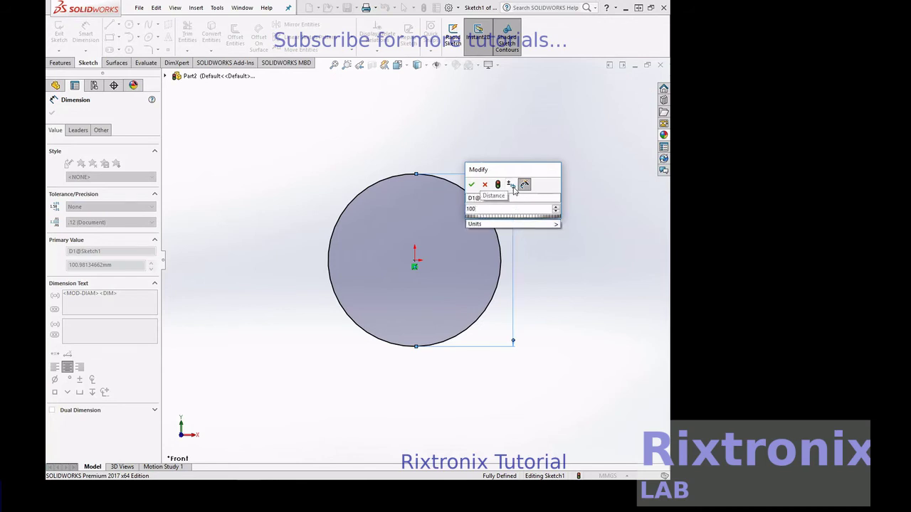
pyautogui.click(471, 185)
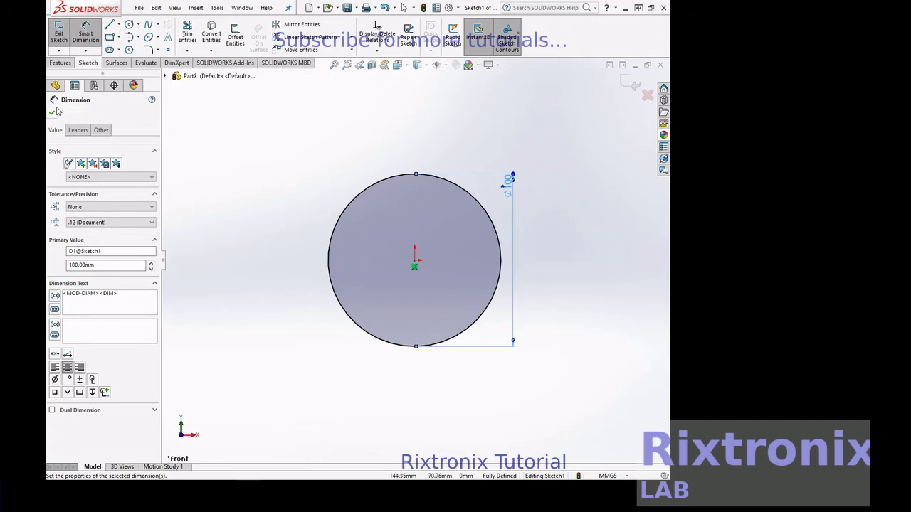
pyautogui.click(52, 112)
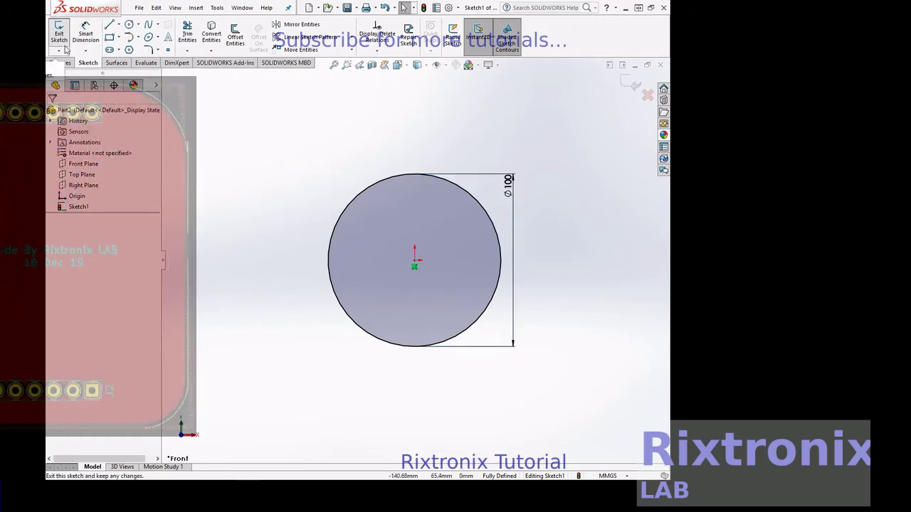
# - Exit Sketch1 and turn the view so the Front Plane is seen edge-on
pyautogui.click(64, 47)
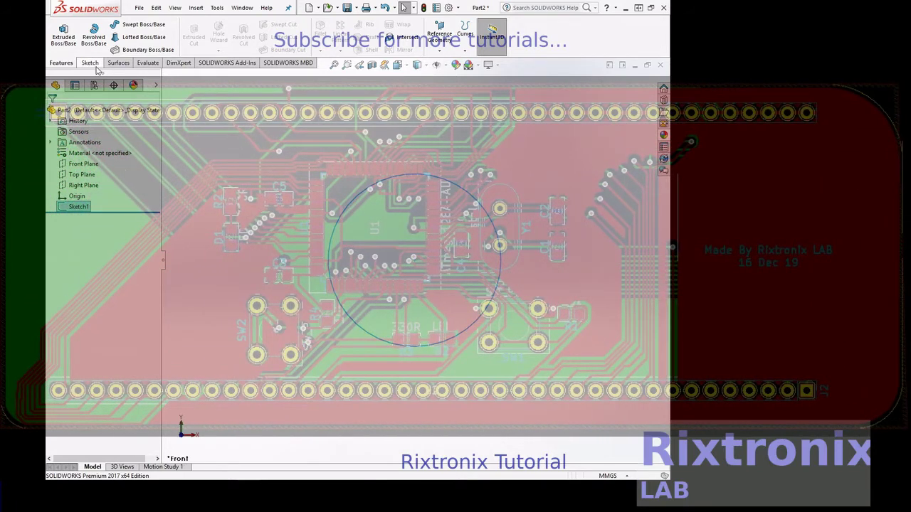
pyautogui.click(84, 164)
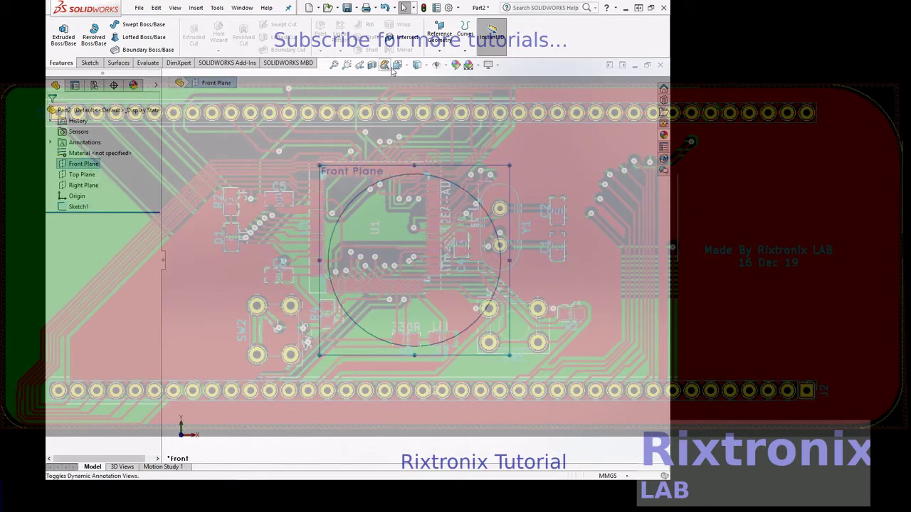
pyautogui.click(413, 66)
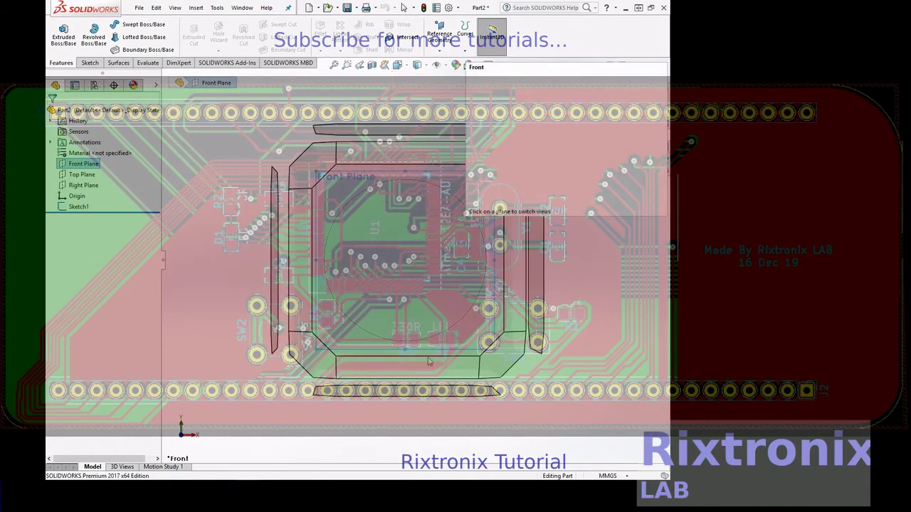
pyautogui.click(429, 396)
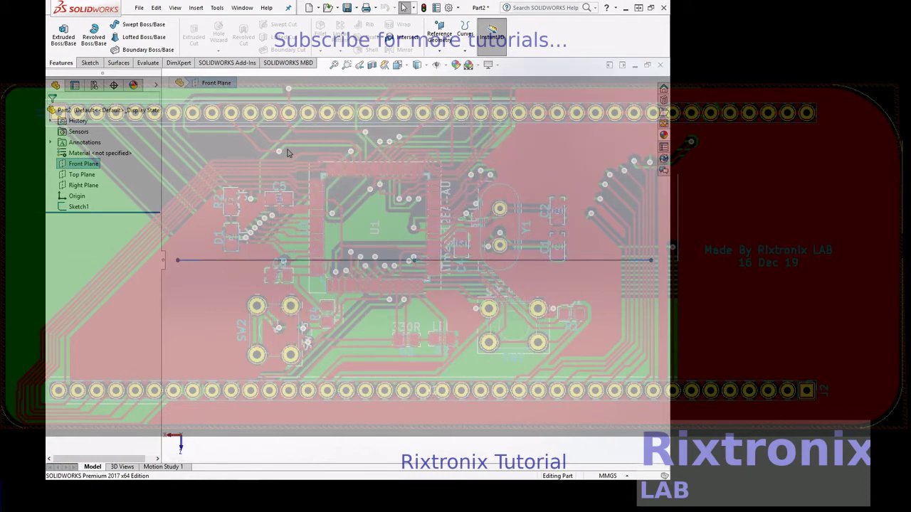
# - Create Plane1 offset 30 mm from the Front Plane and view it head-on
pyautogui.click(439, 36)
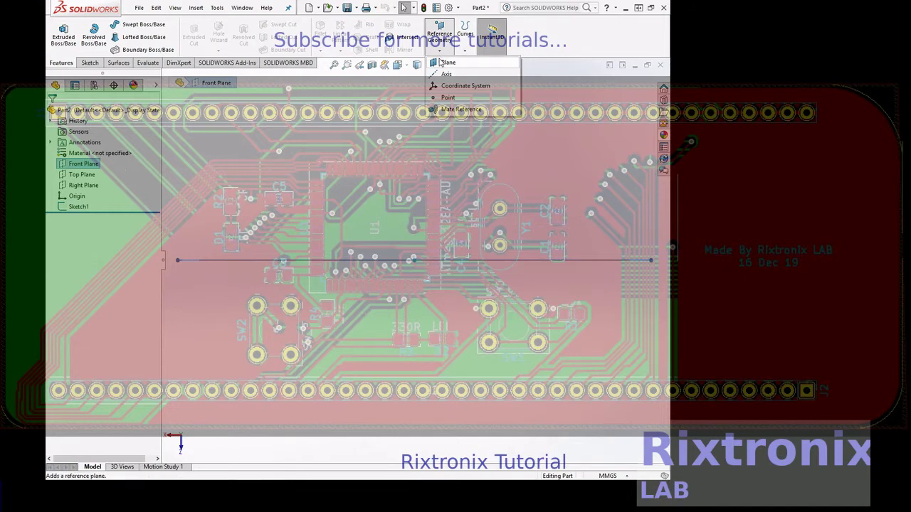
pyautogui.click(444, 62)
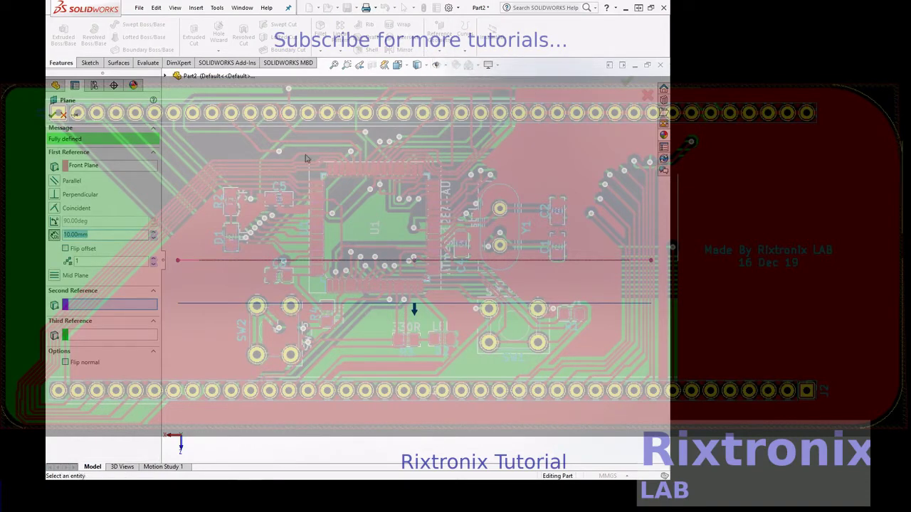
pyautogui.click(69, 235)
pyautogui.write('30')
pyautogui.rightClick(226, 142)
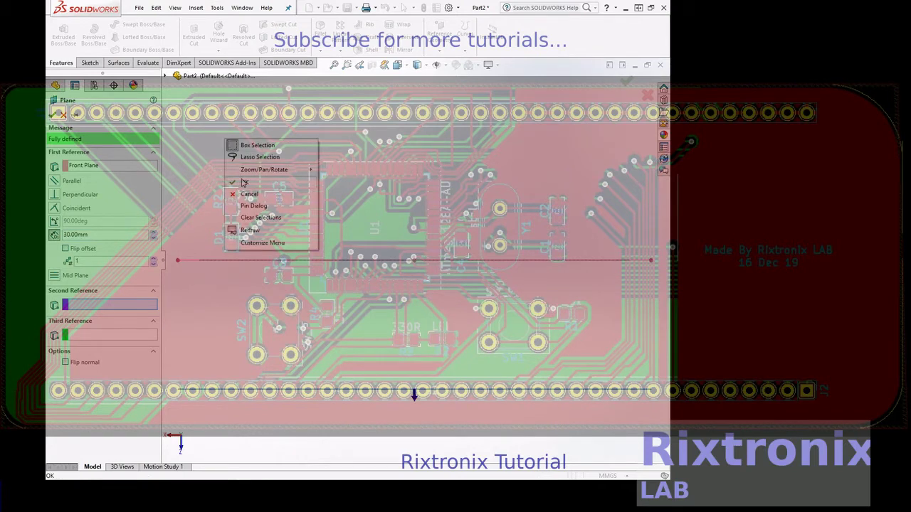
pyautogui.click(244, 182)
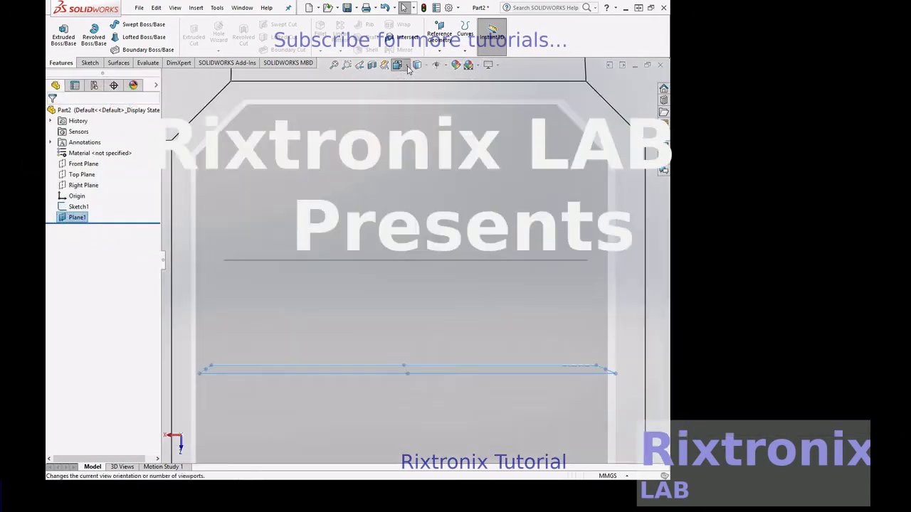
pyautogui.click(409, 69)
pyautogui.click(373, 130)
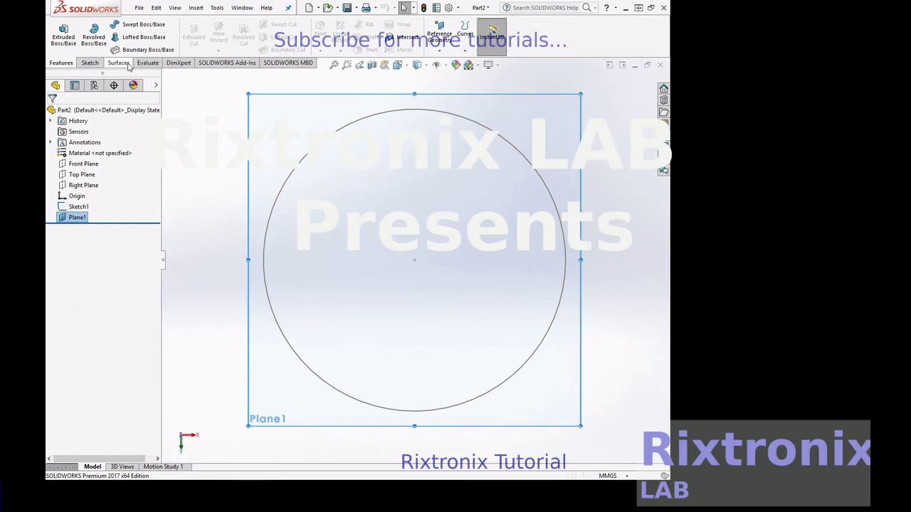
# - Sketch a small circle centred on the large circle's outline
pyautogui.click(92, 64)
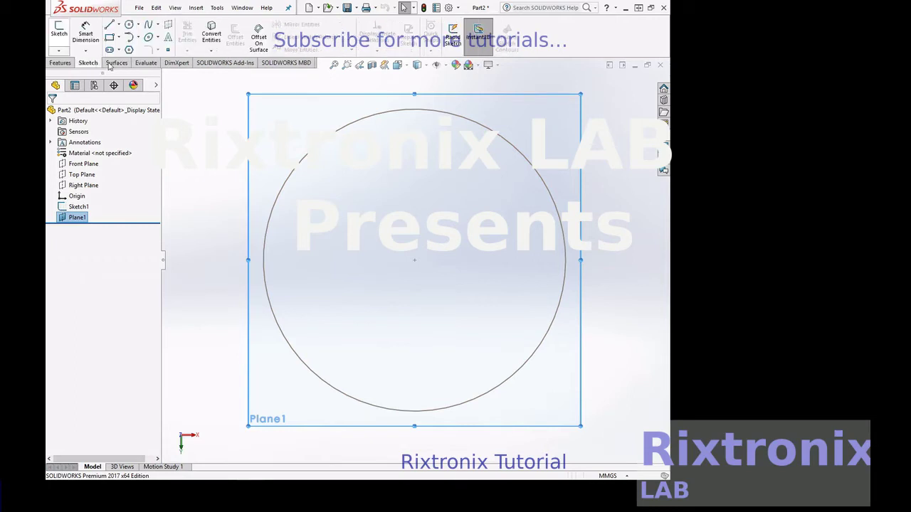
pyautogui.click(130, 26)
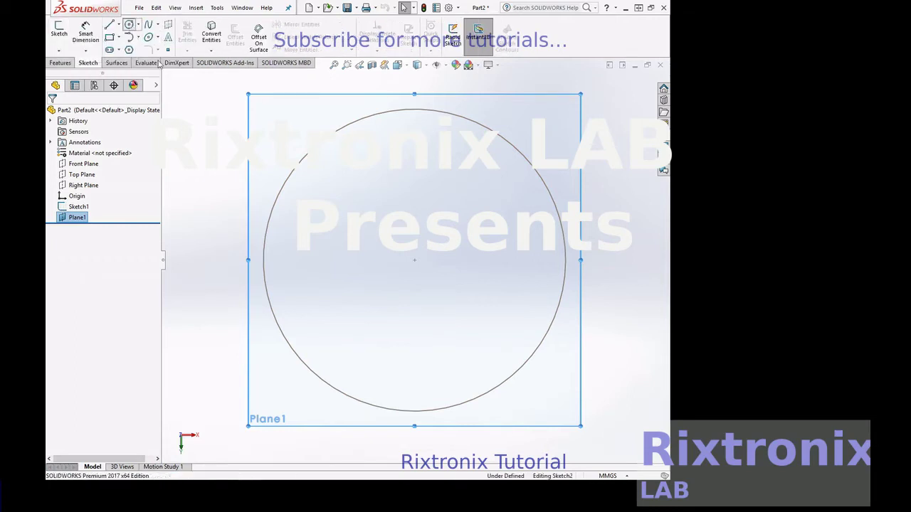
pyautogui.click(303, 364)
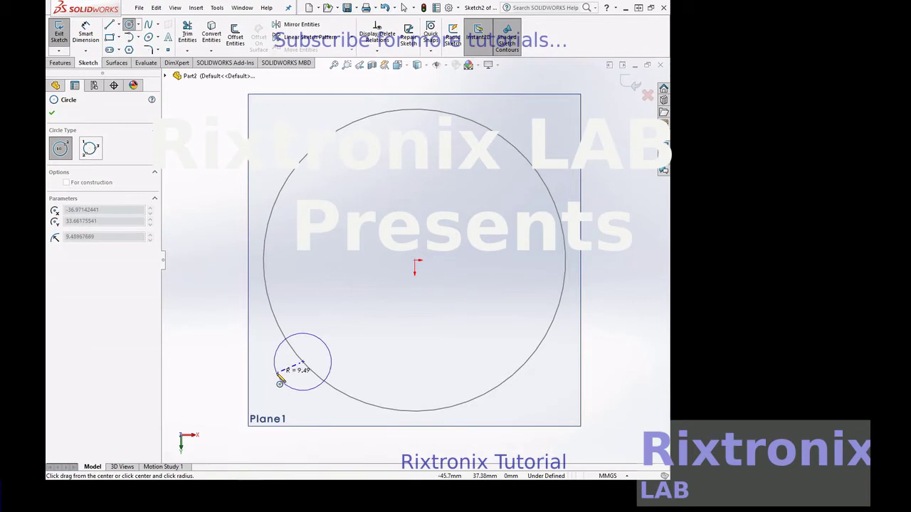
pyautogui.click(281, 379)
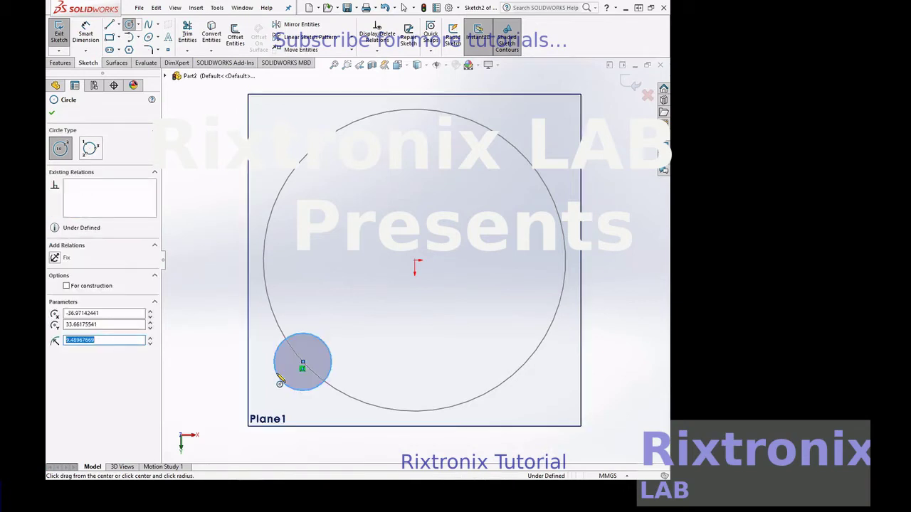
# - Dimension the small circle to 20 mm diameter and exit Sketch2
pyautogui.press('d')
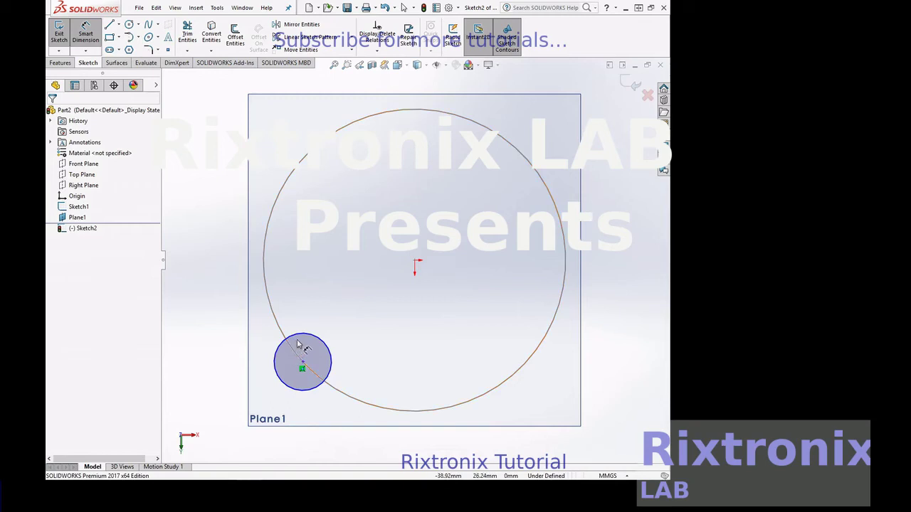
pyautogui.click(308, 343)
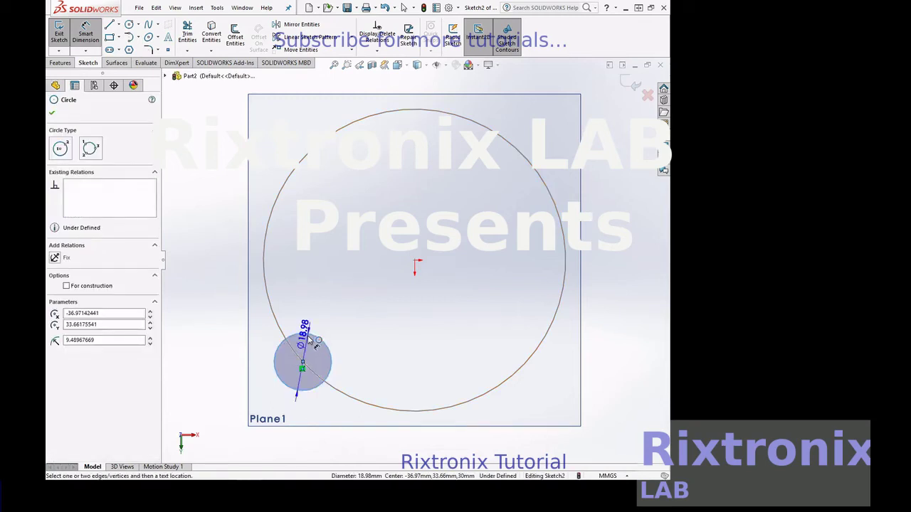
pyautogui.click(381, 351)
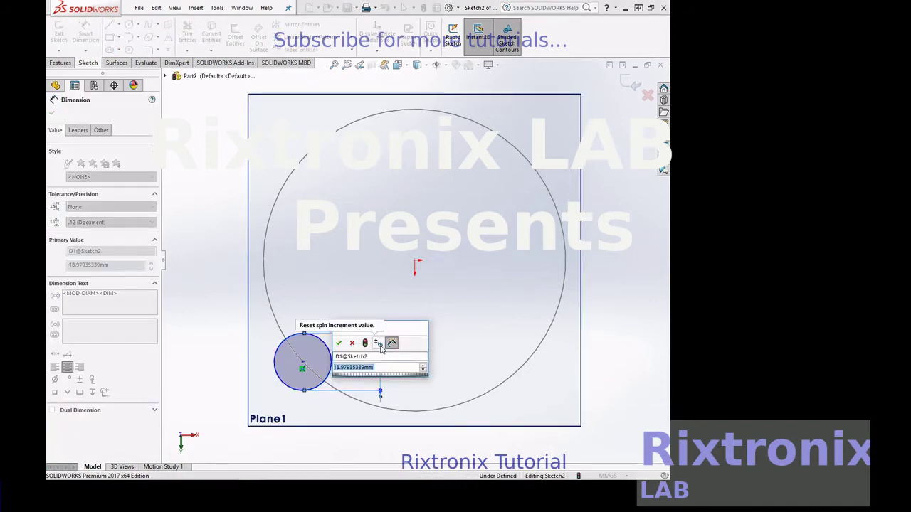
pyautogui.write('2')
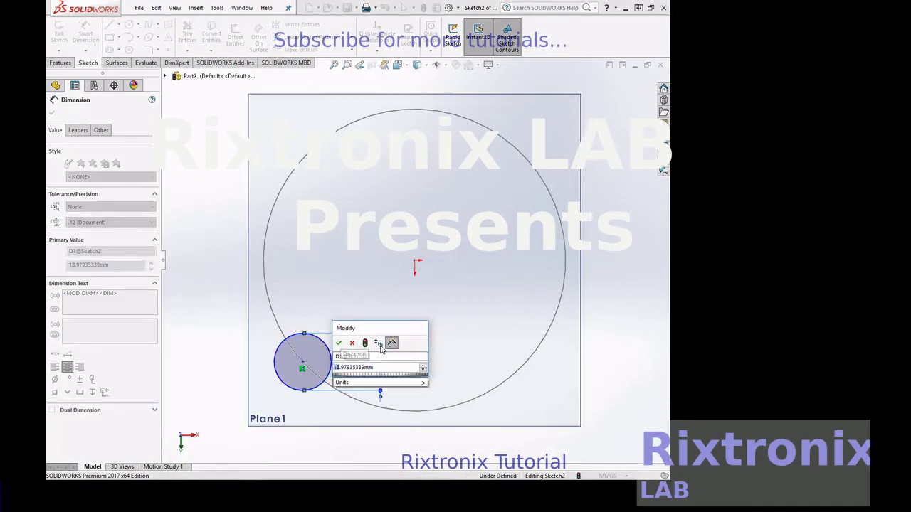
pyautogui.write('0')
pyautogui.hotkey('shift', 'End')
pyautogui.press('Delete')
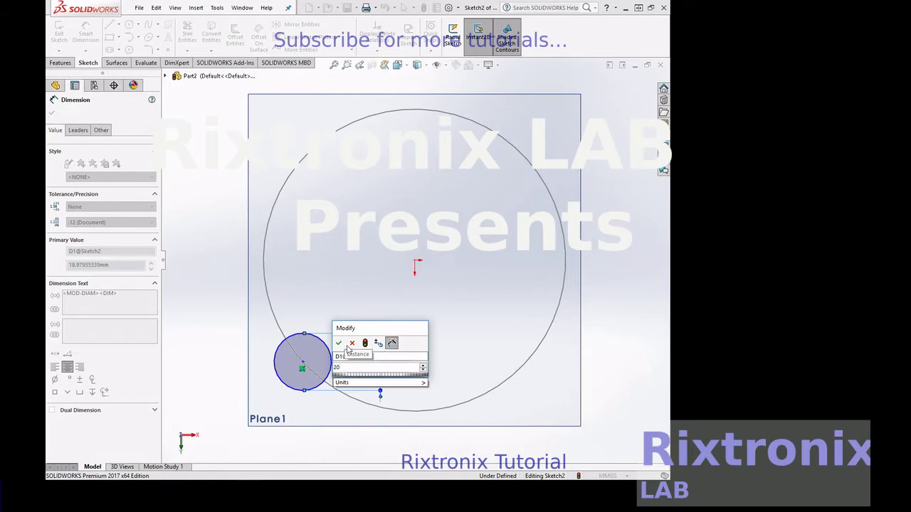
pyautogui.click(340, 345)
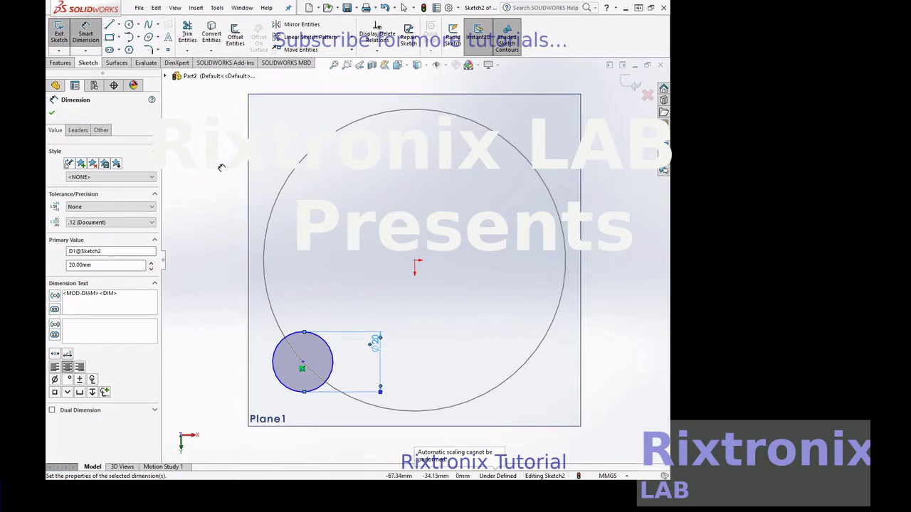
pyautogui.click(52, 112)
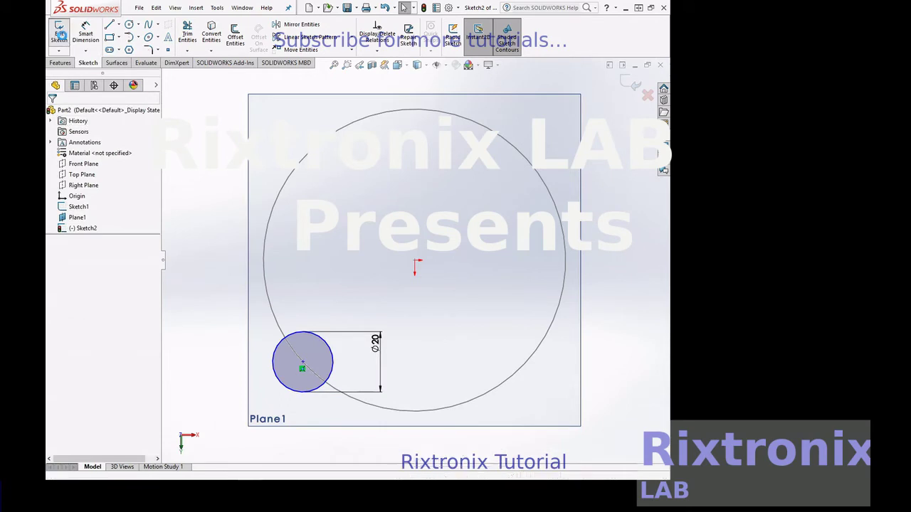
pyautogui.click(60, 35)
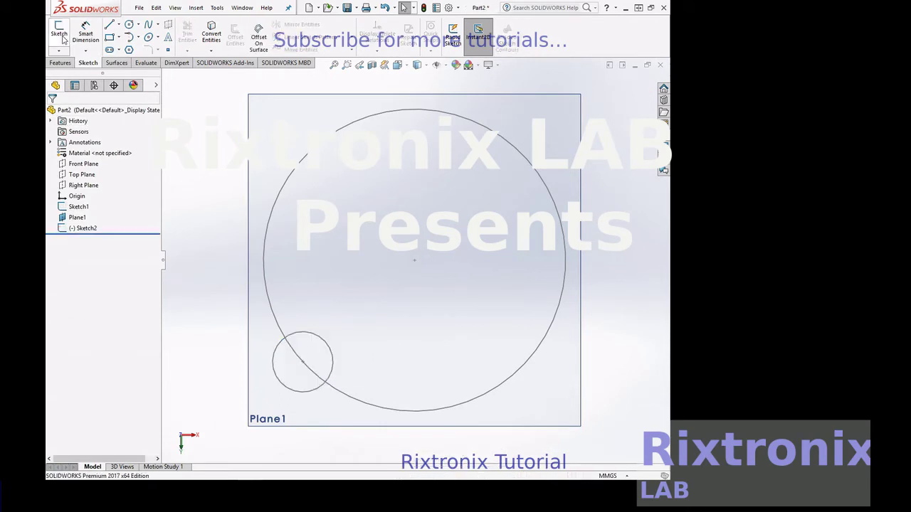
# - On the Front Plane, sketch a radius-10 circle centred on the small circle and exit Sketch3
pyautogui.click(78, 167)
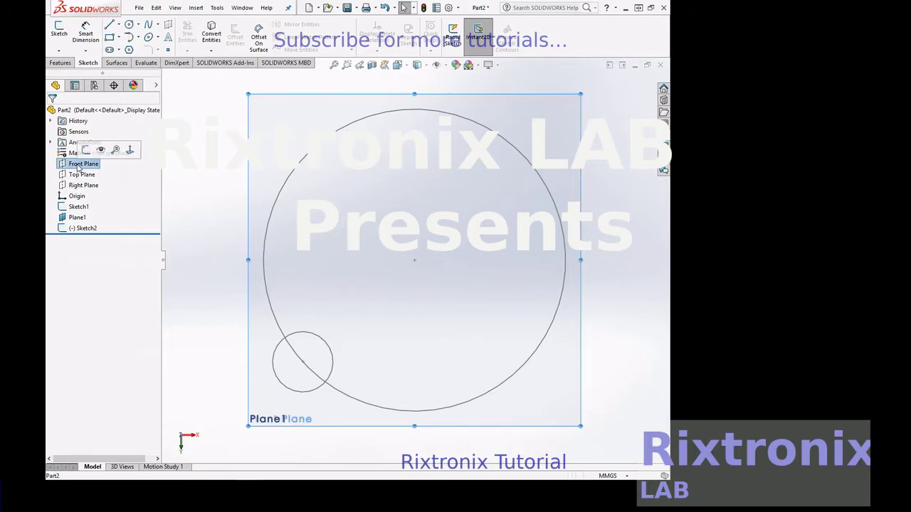
pyautogui.click(129, 25)
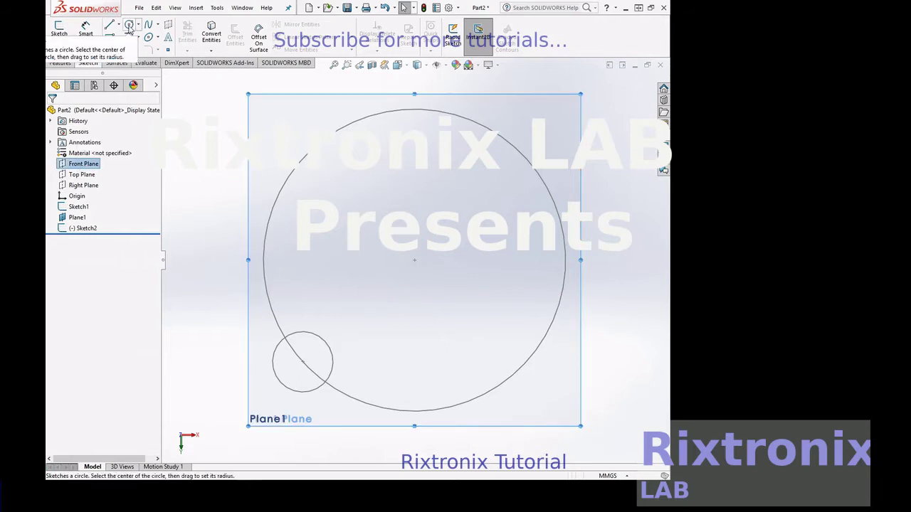
pyautogui.click(303, 363)
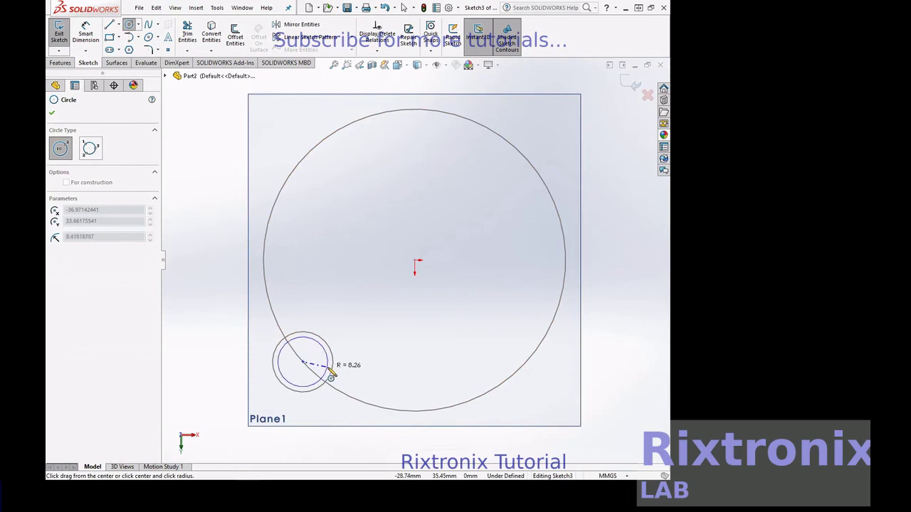
pyautogui.click(333, 375)
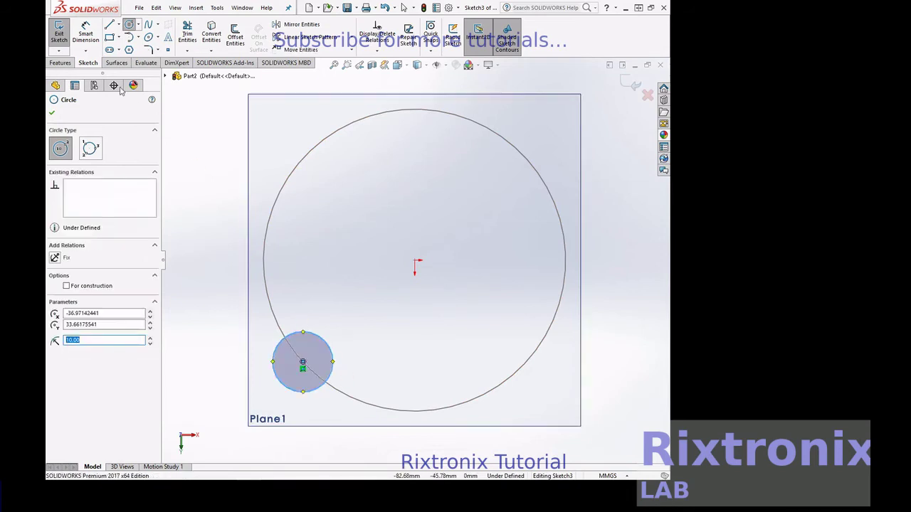
pyautogui.click(53, 115)
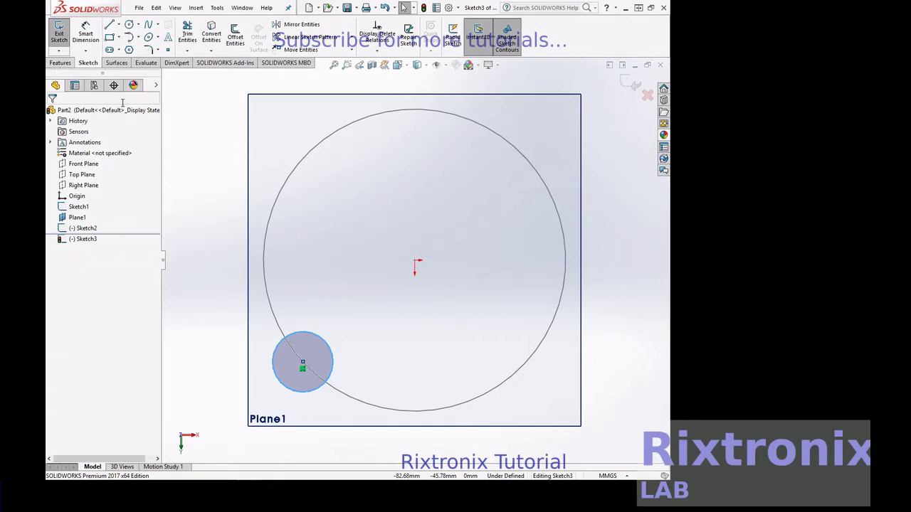
pyautogui.click(59, 34)
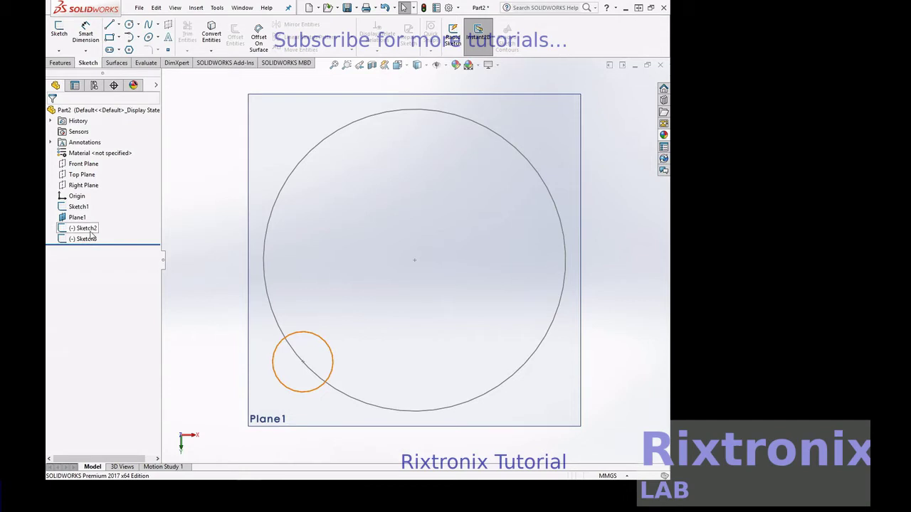
pyautogui.click(84, 164)
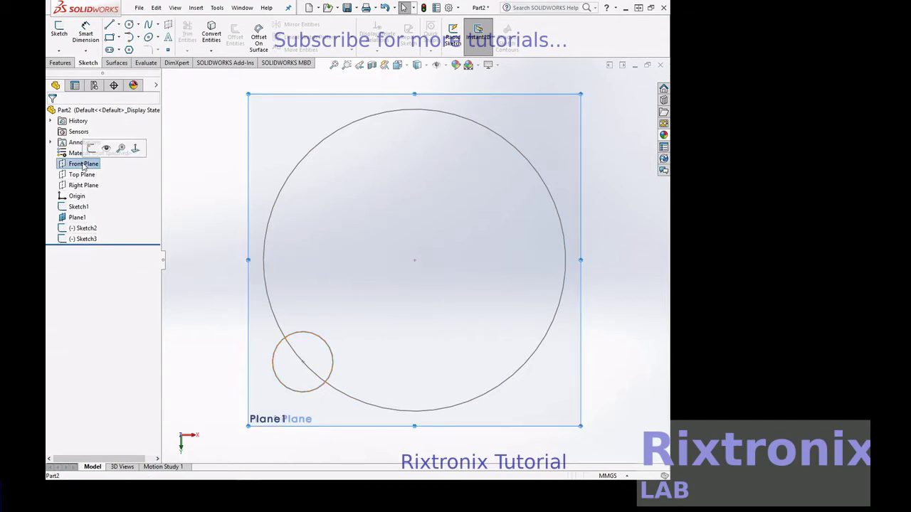
pyautogui.click(344, 212)
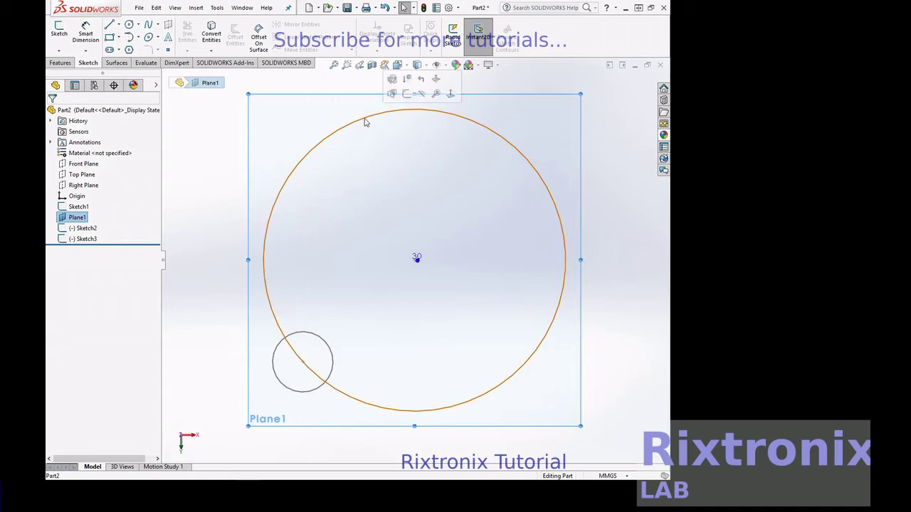
# - Rotate to an oblique view to inspect Sketch2 and Sketch3 on their parallel planes
pyautogui.click(364, 122)
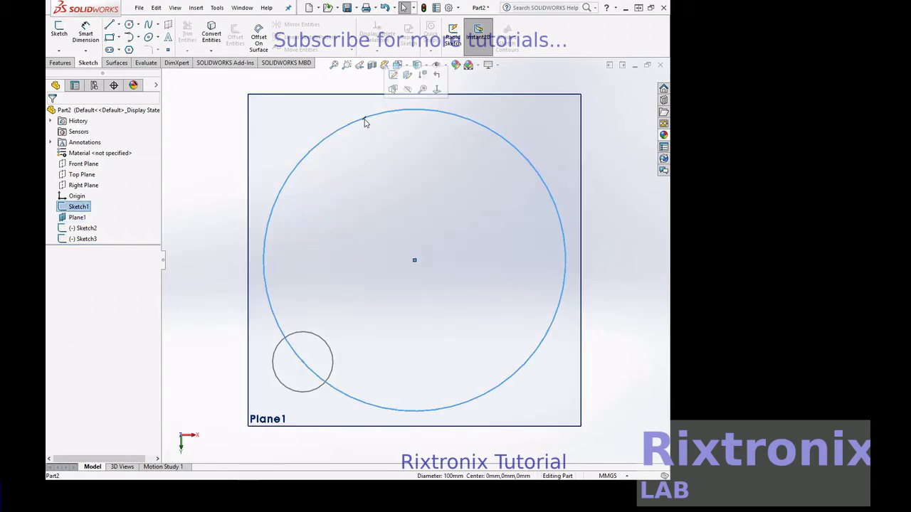
pyautogui.click(84, 229)
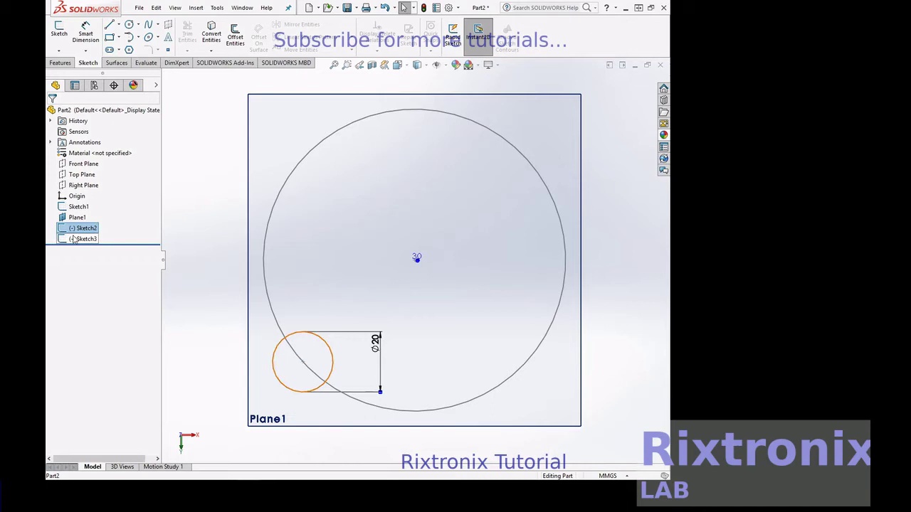
pyautogui.click(74, 240)
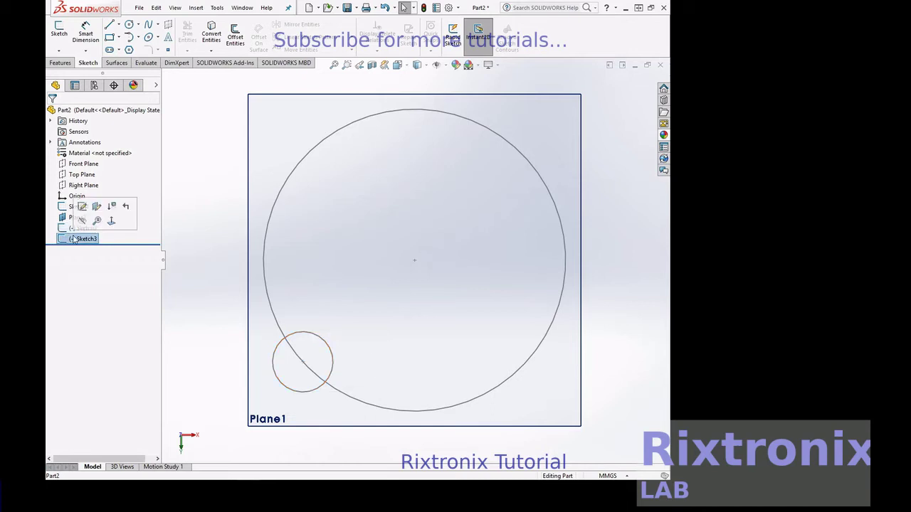
pyautogui.rightClick(575, 218)
pyautogui.moveTo(614, 235)
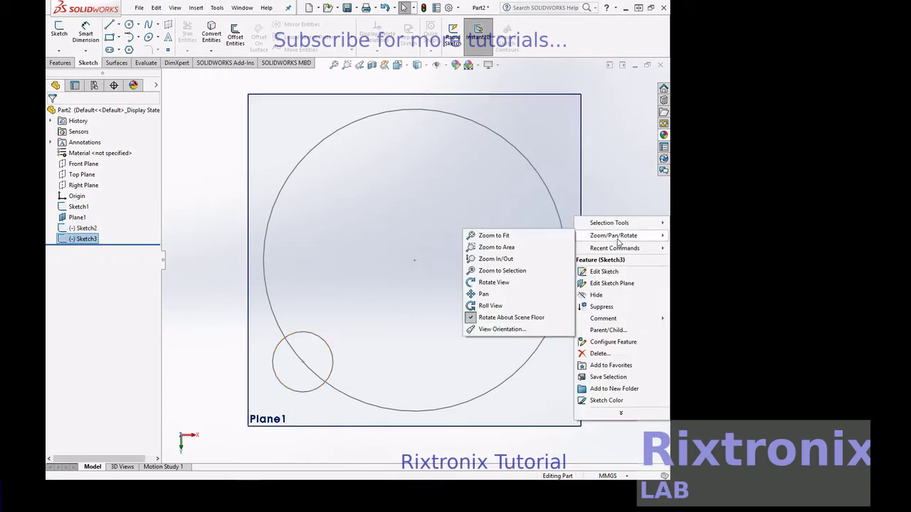
pyautogui.click(545, 282)
pyautogui.moveTo(618, 301)
pyautogui.mouseDown()
pyautogui.moveTo(622, 216)
pyautogui.moveTo(630, 192)
pyautogui.moveTo(640, 200)
pyautogui.moveTo(627, 206)
pyautogui.moveTo(612, 198)
pyautogui.moveTo(616, 185)
pyautogui.mouseUp()
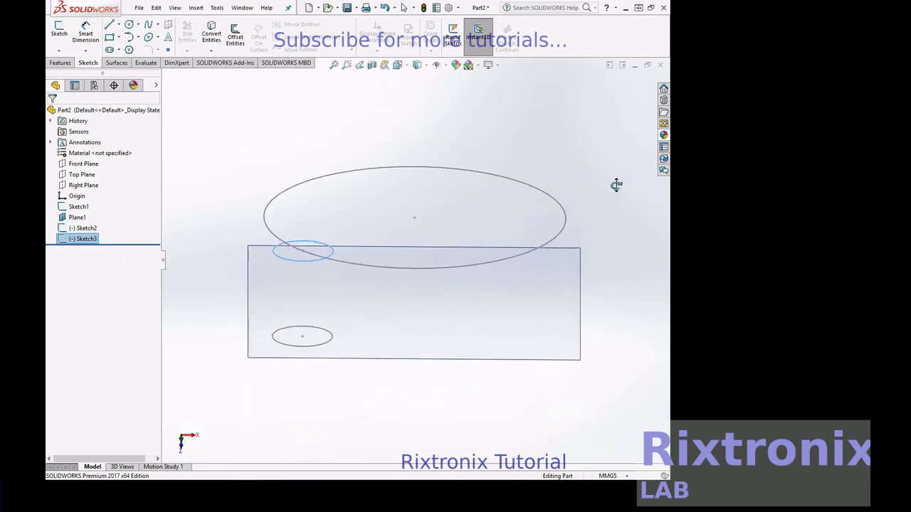
pyautogui.click(92, 229)
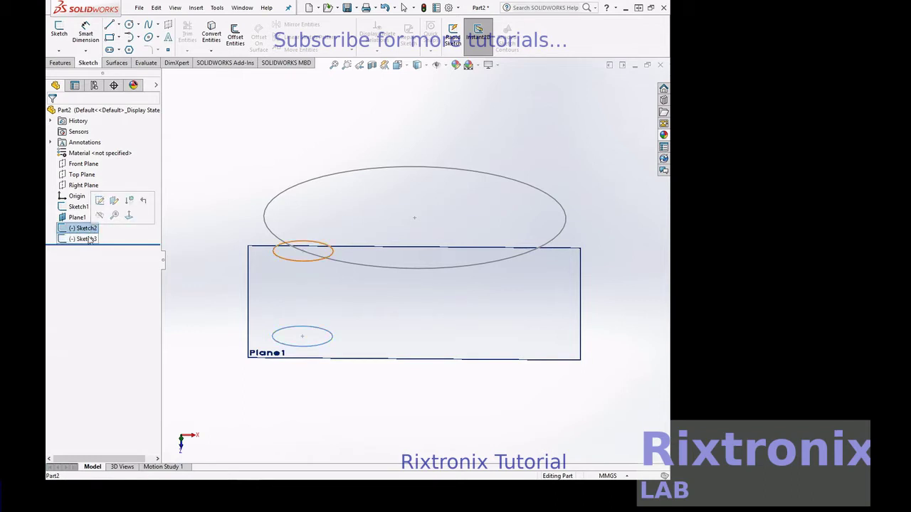
pyautogui.click(89, 241)
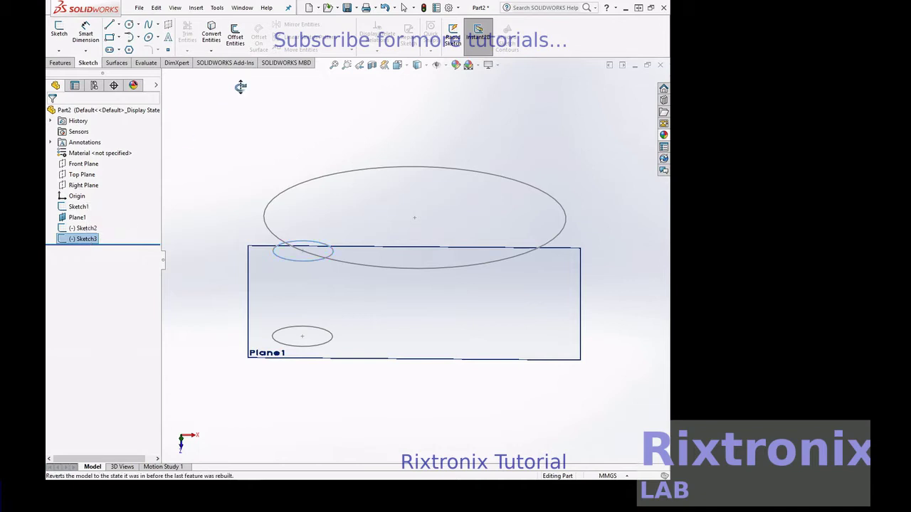
pyautogui.click(61, 63)
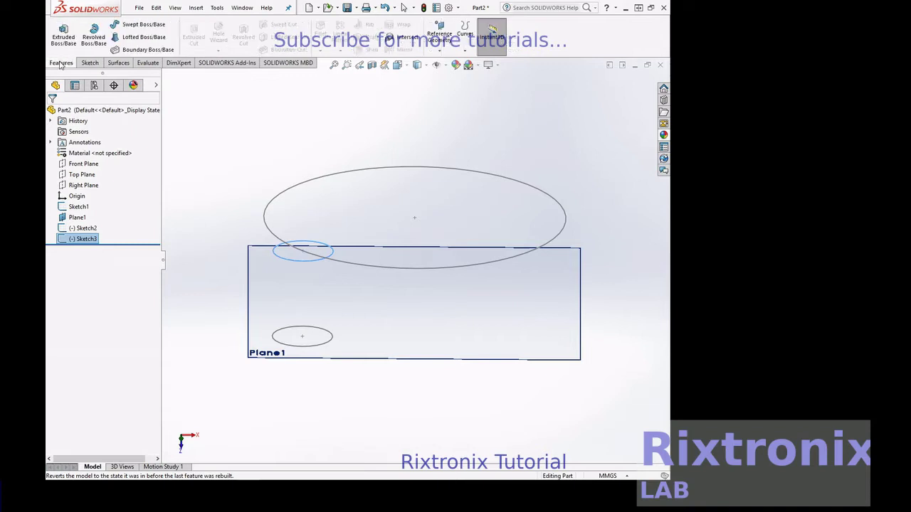
# - Extrude Sketch1's 100 mm circle 10 mm blind into a solid disc
pyautogui.click(86, 210)
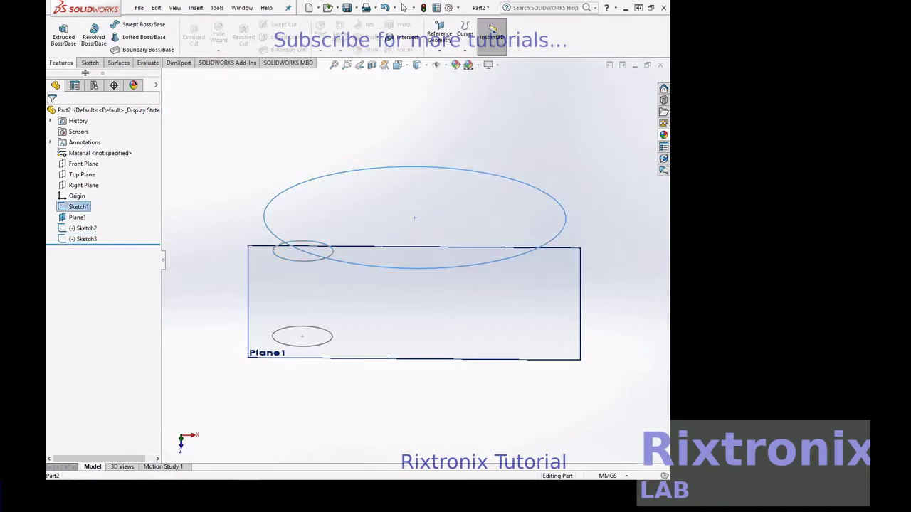
pyautogui.click(71, 47)
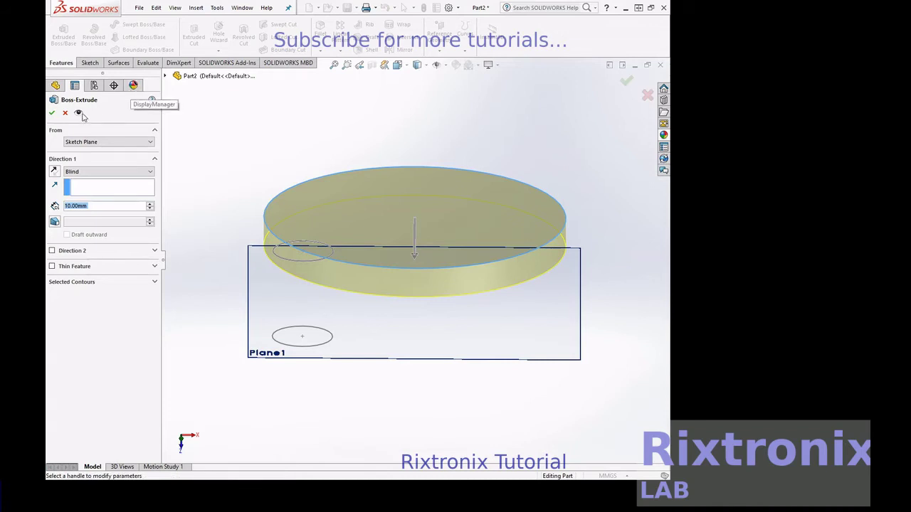
pyautogui.click(52, 114)
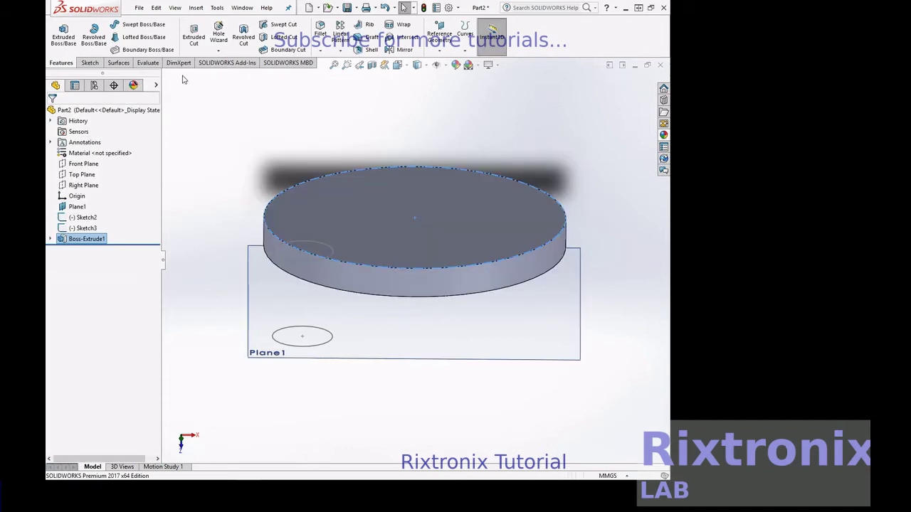
pyautogui.click(439, 48)
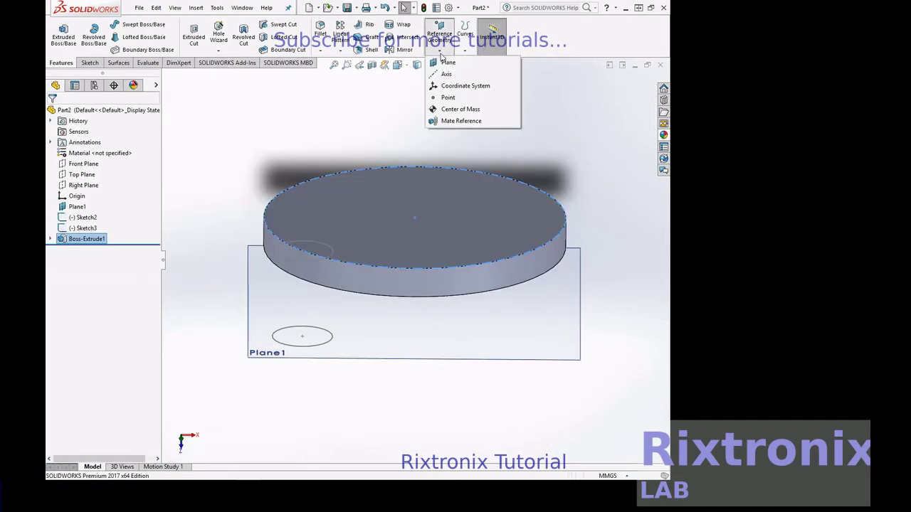
# - Create Axis1 through the disc's centre from its cylindrical face
pyautogui.click(447, 75)
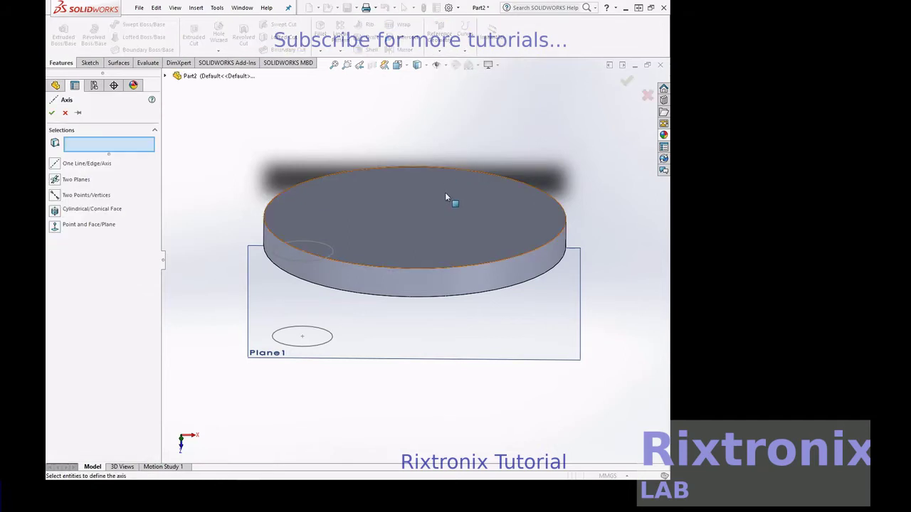
pyautogui.click(441, 281)
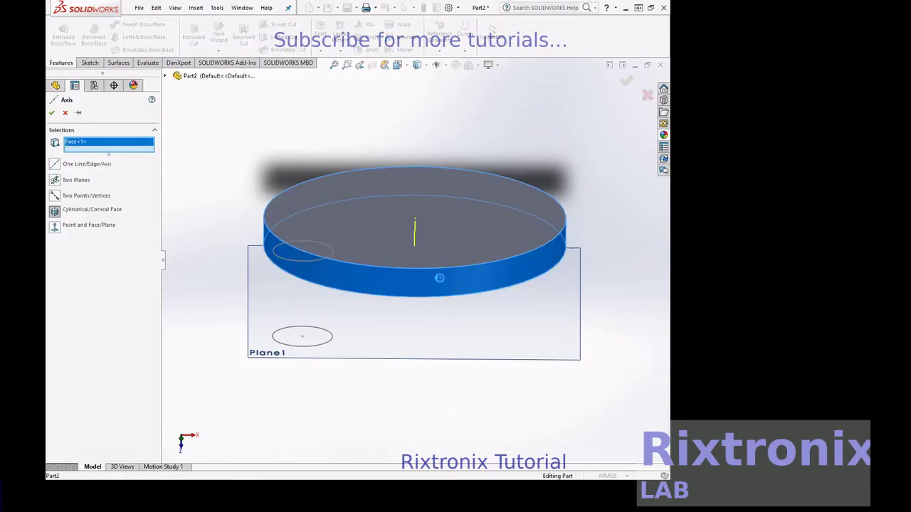
pyautogui.click(52, 113)
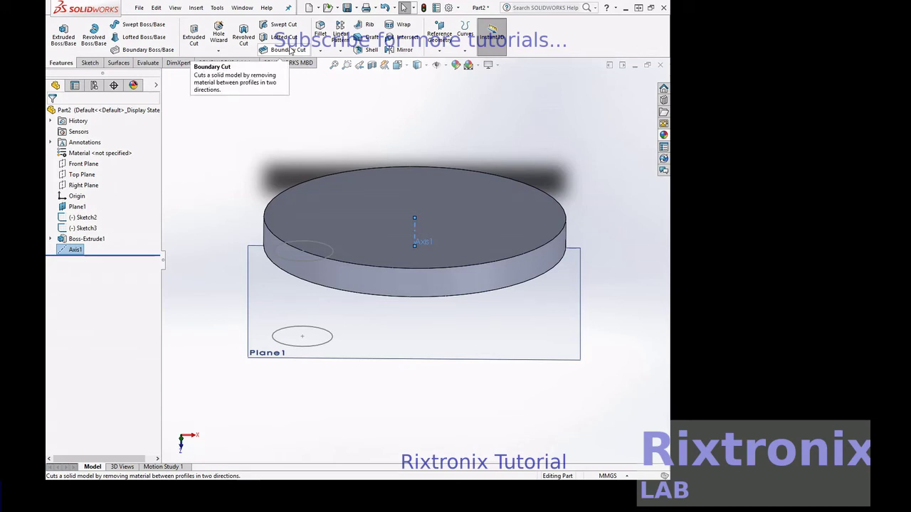
# - Boundary-cut a notch in the disc's rim between the Sketch3 and Sketch2 circles
pyautogui.click(290, 50)
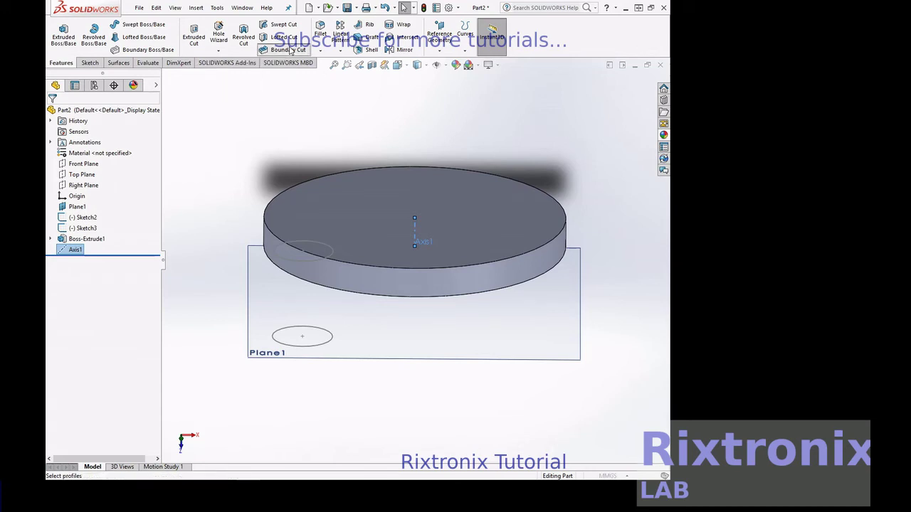
pyautogui.click(295, 261)
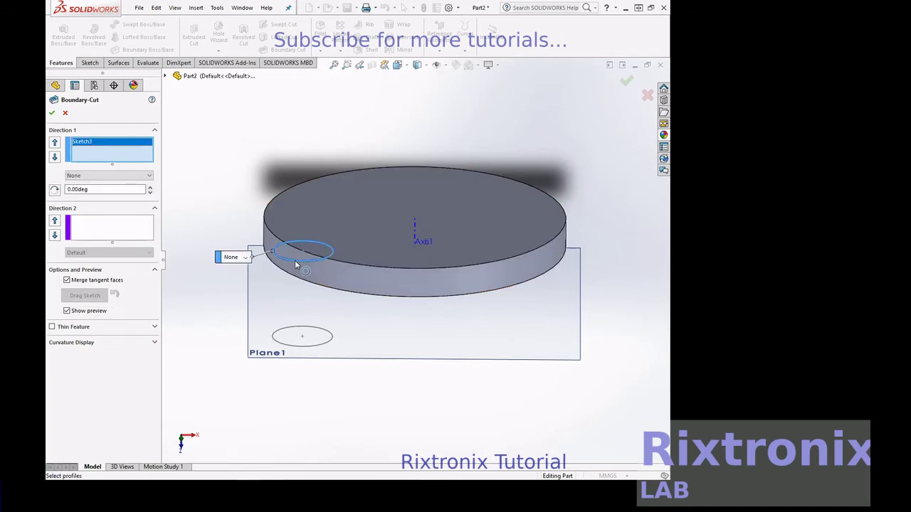
pyautogui.click(307, 347)
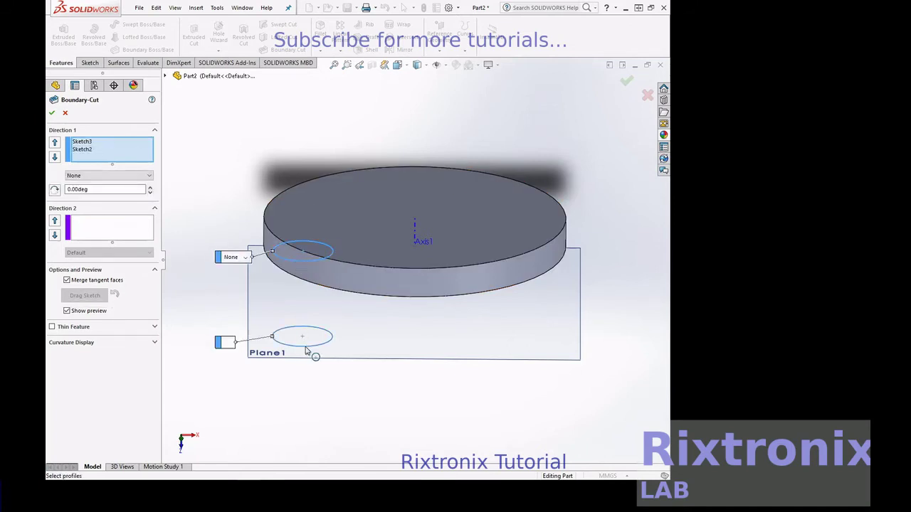
pyautogui.rightClick(573, 131)
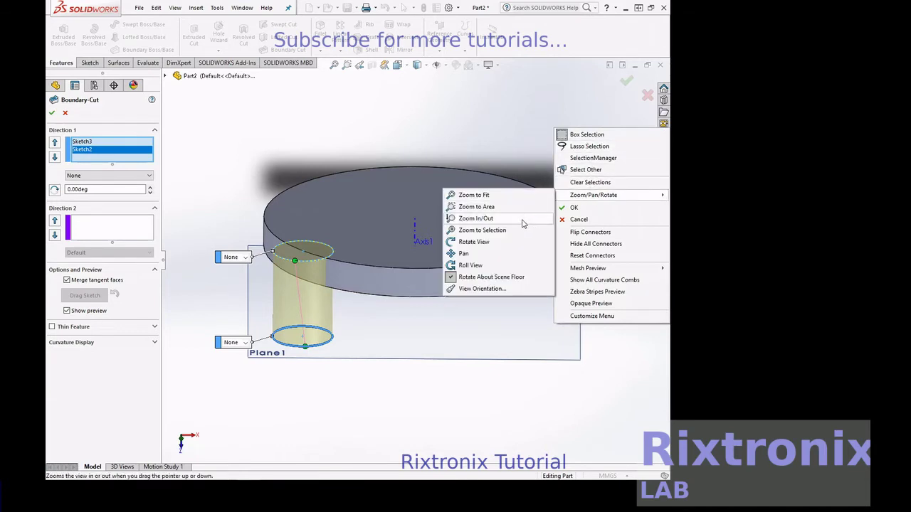
pyautogui.click(517, 243)
pyautogui.moveTo(545, 136)
pyautogui.mouseDown()
pyautogui.moveTo(531, 227)
pyautogui.moveTo(565, 211)
pyautogui.moveTo(570, 240)
pyautogui.moveTo(584, 239)
pyautogui.moveTo(556, 205)
pyautogui.mouseUp()
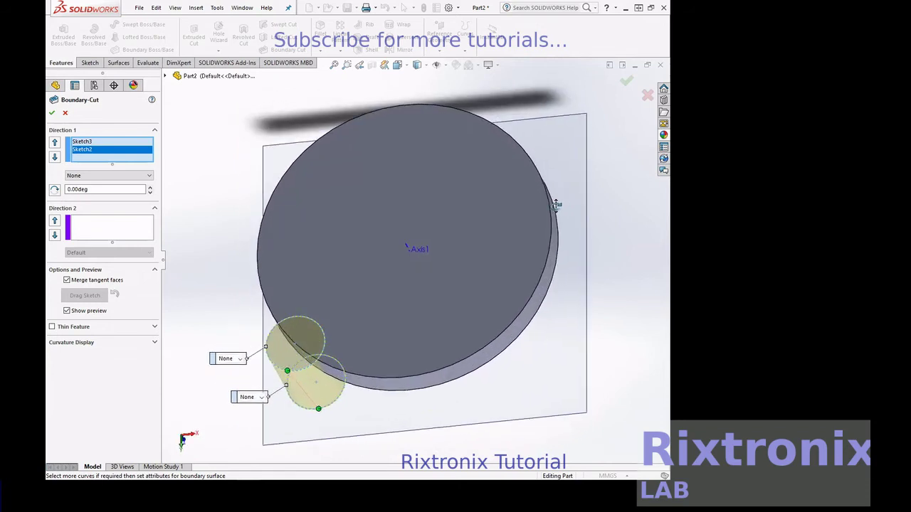
pyautogui.click(51, 112)
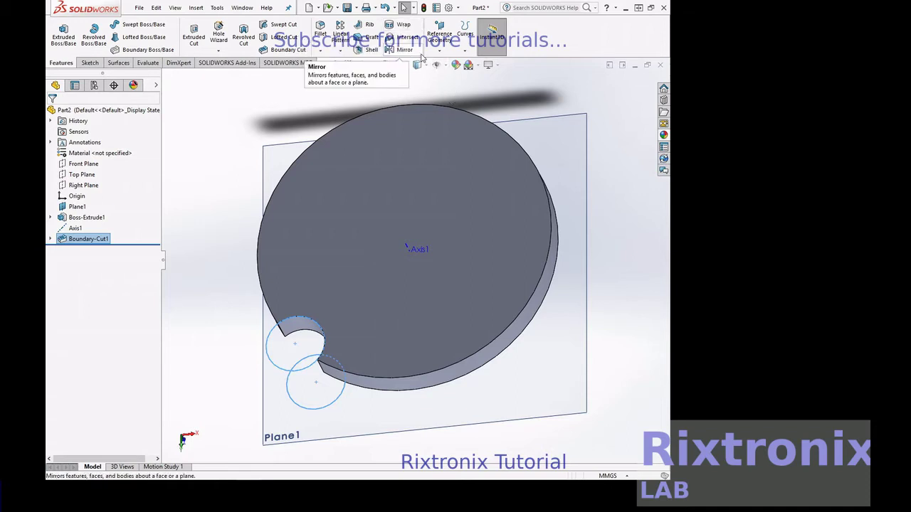
# - Circular-pattern the notch around Axis1: 12 instances at 30° spacing
pyautogui.click(342, 52)
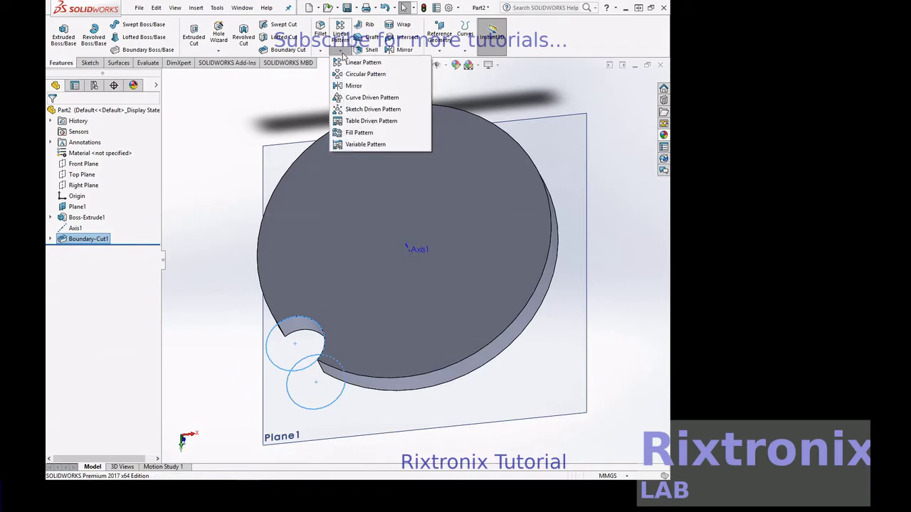
pyautogui.click(363, 74)
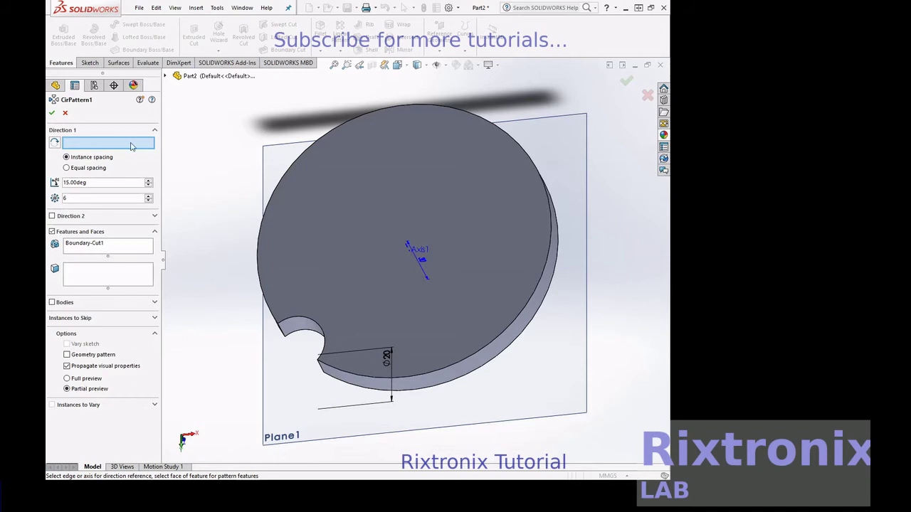
pyautogui.click(416, 254)
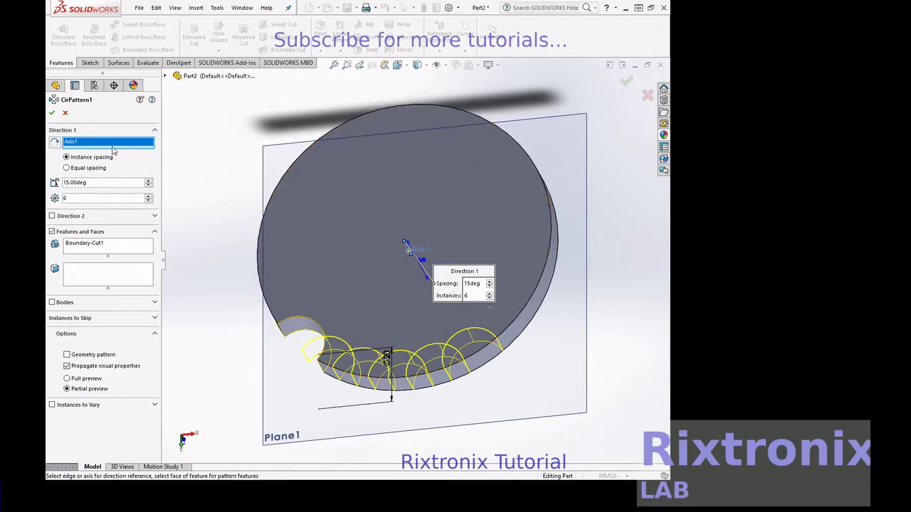
pyautogui.write('360')
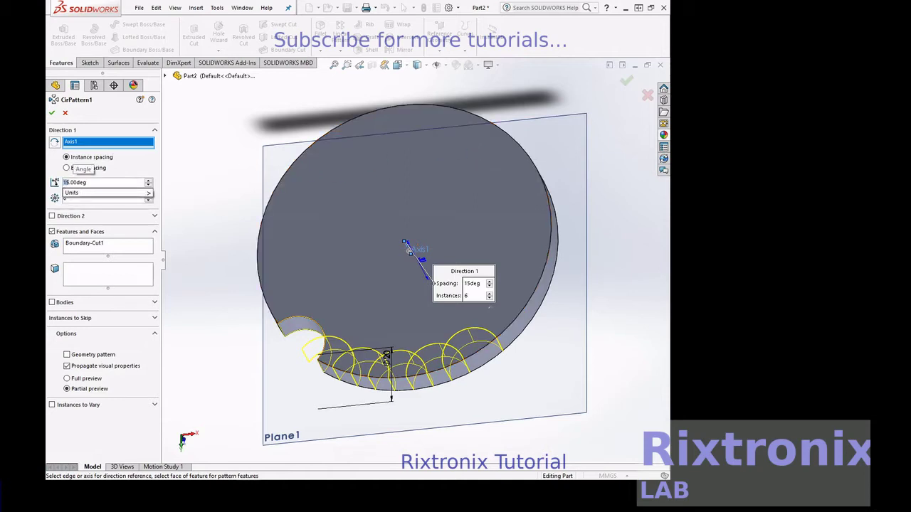
pyautogui.write('6')
pyautogui.click(82, 199)
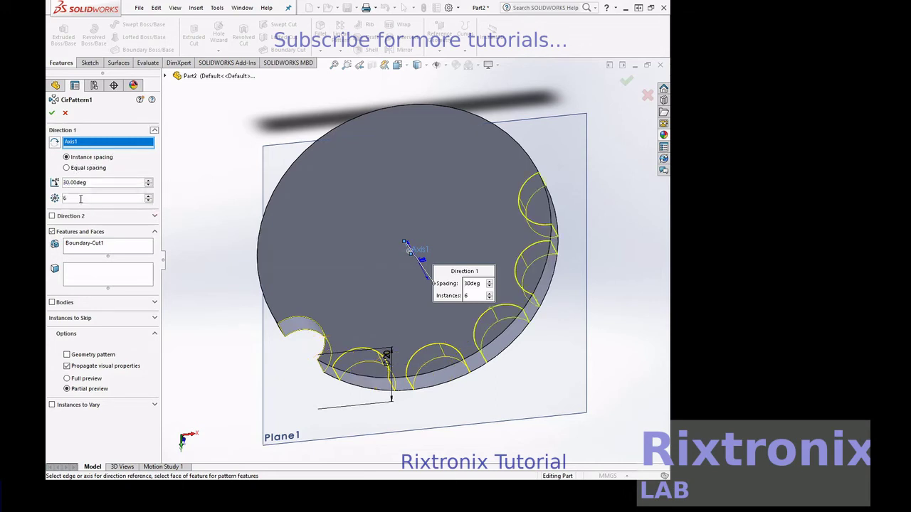
pyautogui.write('2')
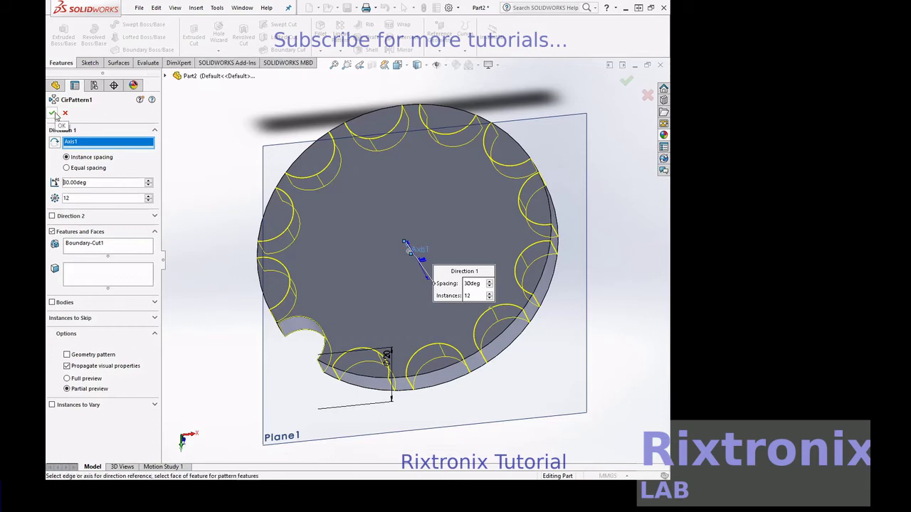
pyautogui.click(53, 114)
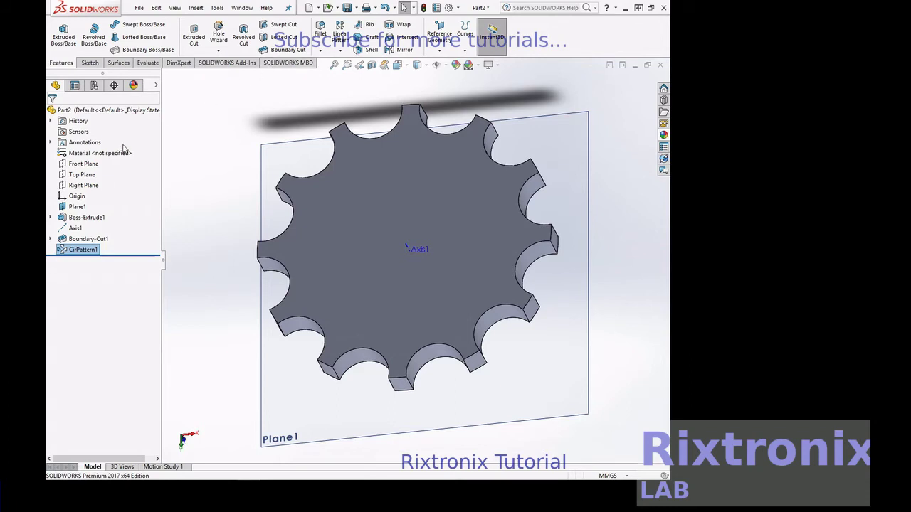
# - Draw a circle on the Front Plane centred on the disc's origin
pyautogui.click(84, 164)
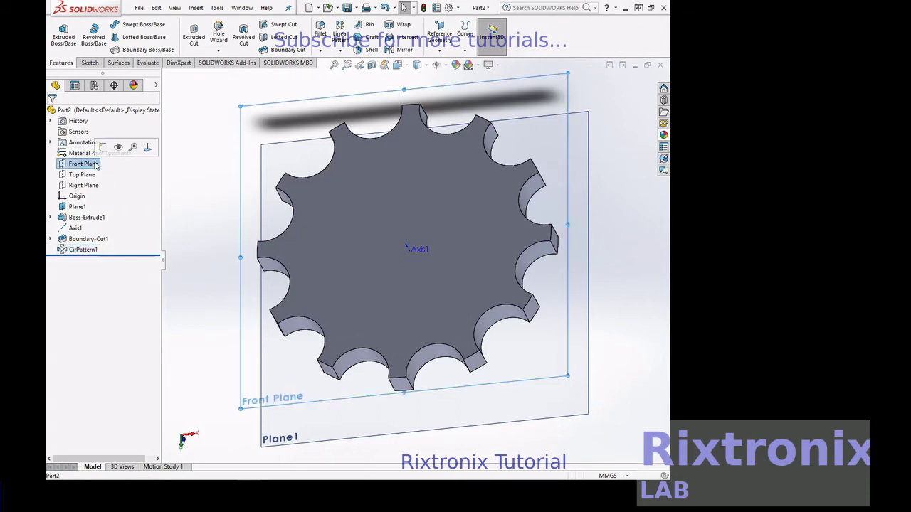
pyautogui.click(149, 148)
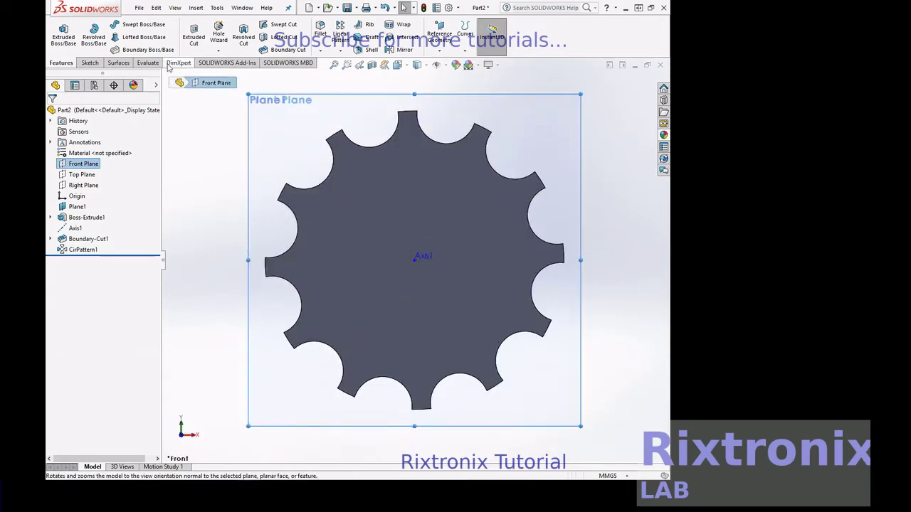
pyautogui.click(89, 63)
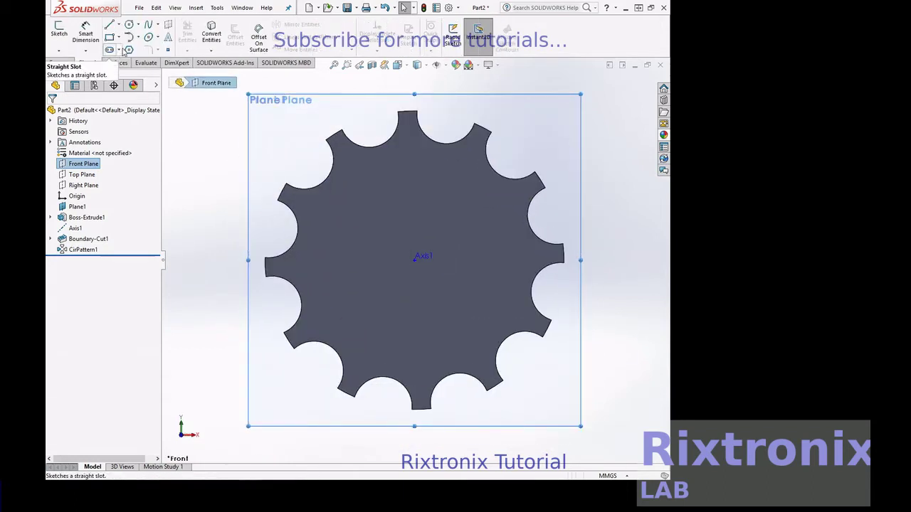
pyautogui.click(129, 24)
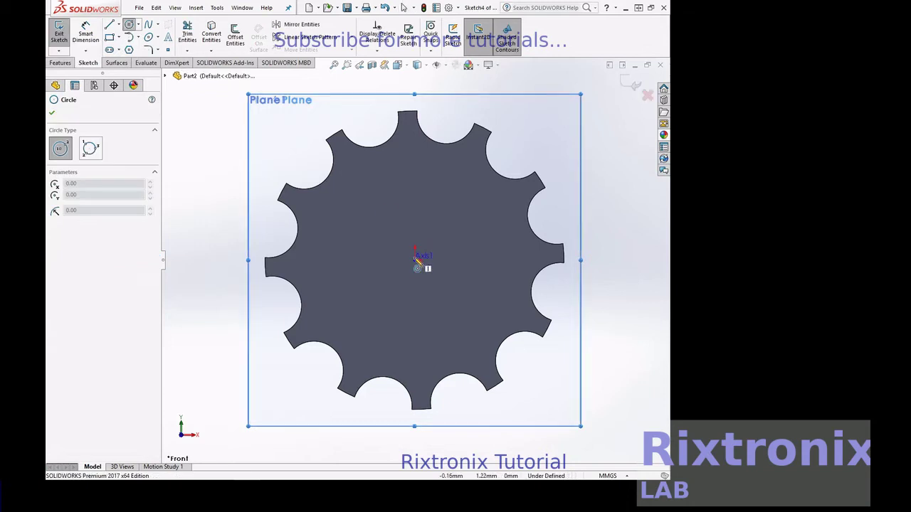
pyautogui.click(416, 261)
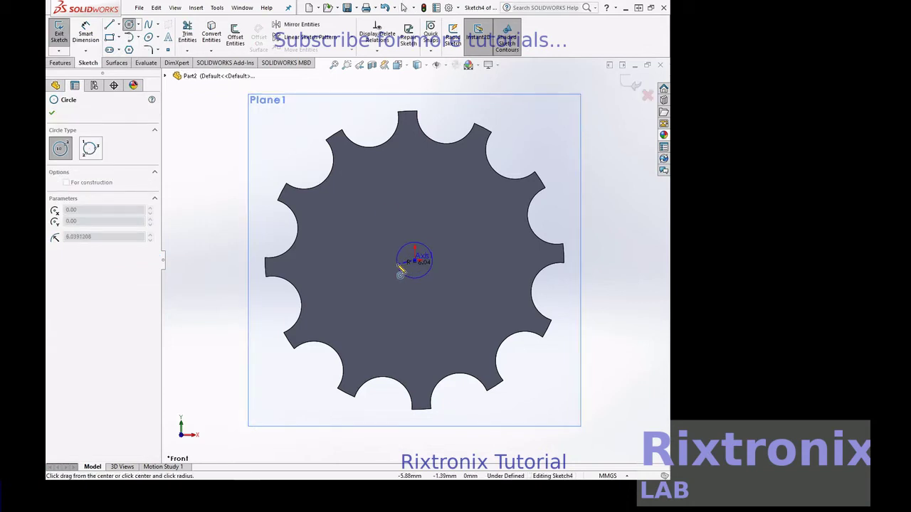
pyautogui.click(400, 268)
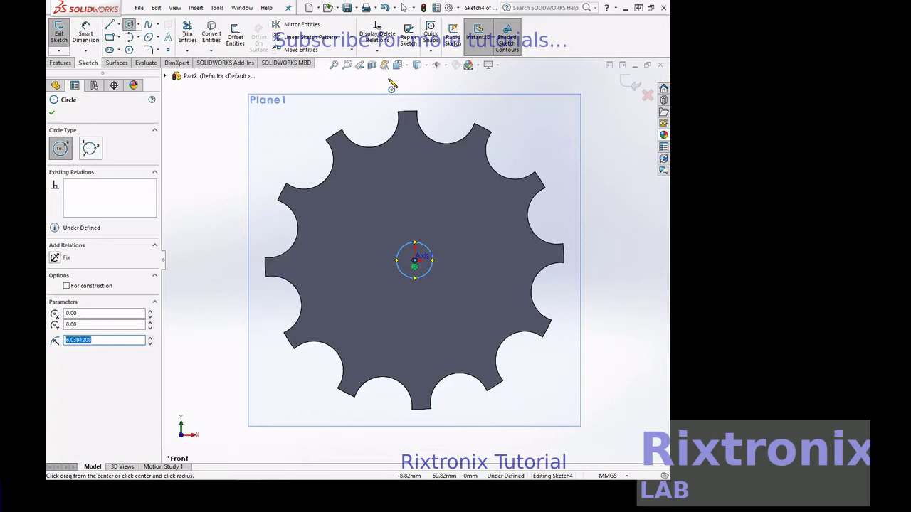
# - Dimension the circle to a 10 mm diameter and close Sketch4
pyautogui.click(91, 39)
pyautogui.click(432, 268)
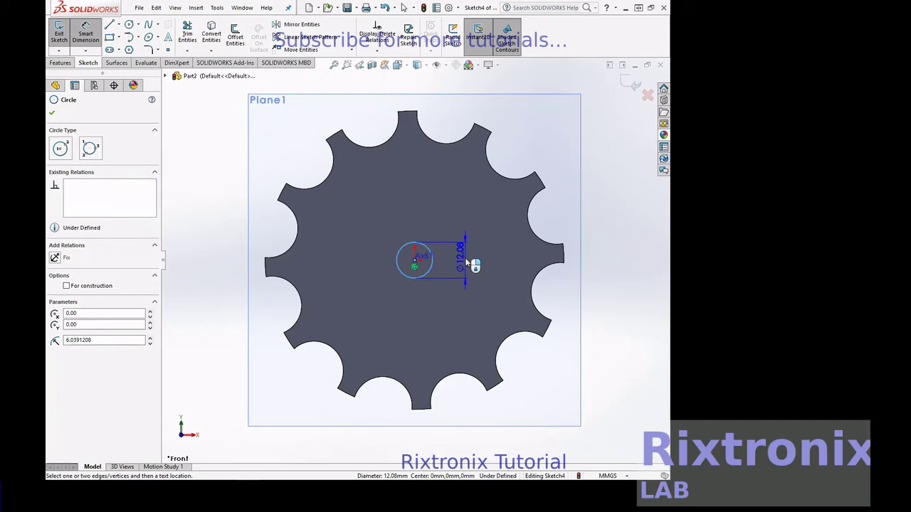
pyautogui.click(466, 260)
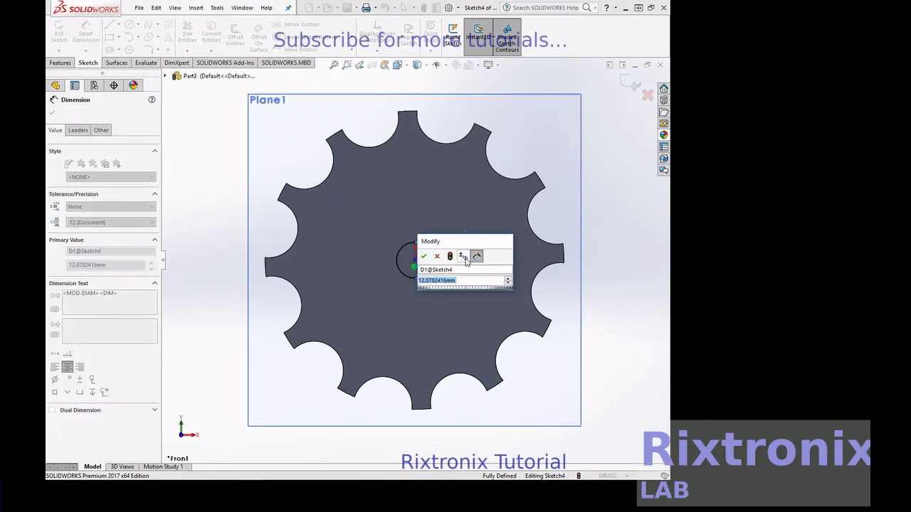
pyautogui.write('10')
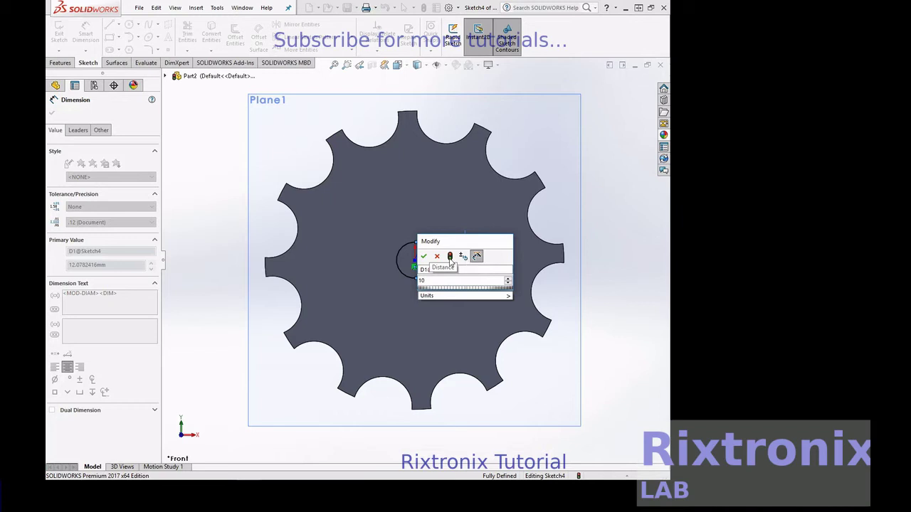
pyautogui.click(425, 257)
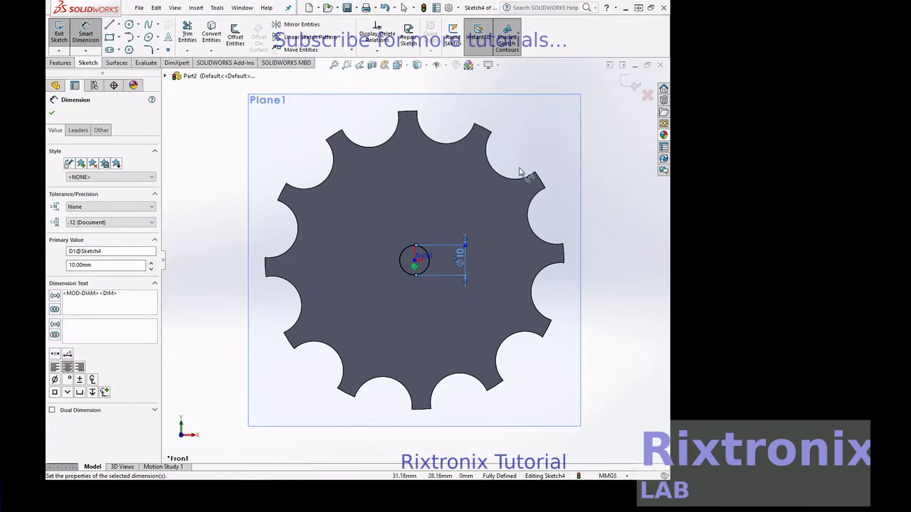
pyautogui.click(52, 116)
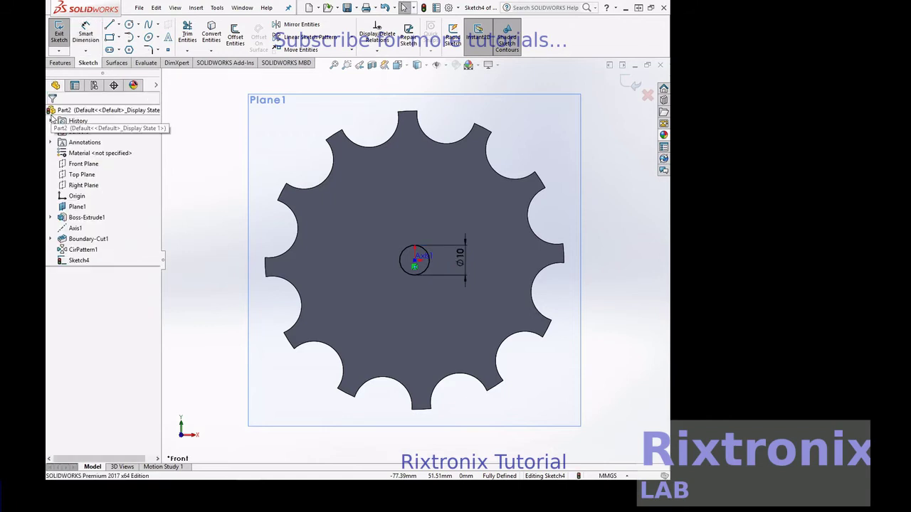
pyautogui.click(59, 32)
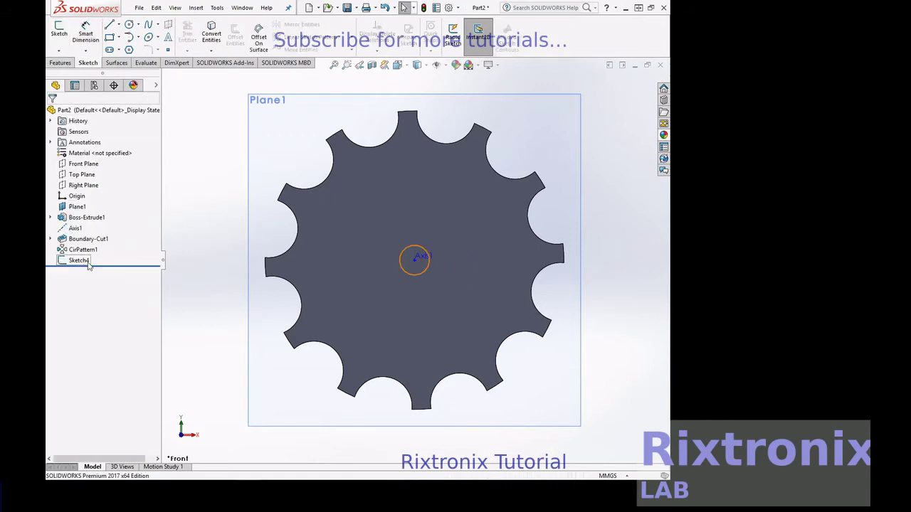
pyautogui.click(84, 264)
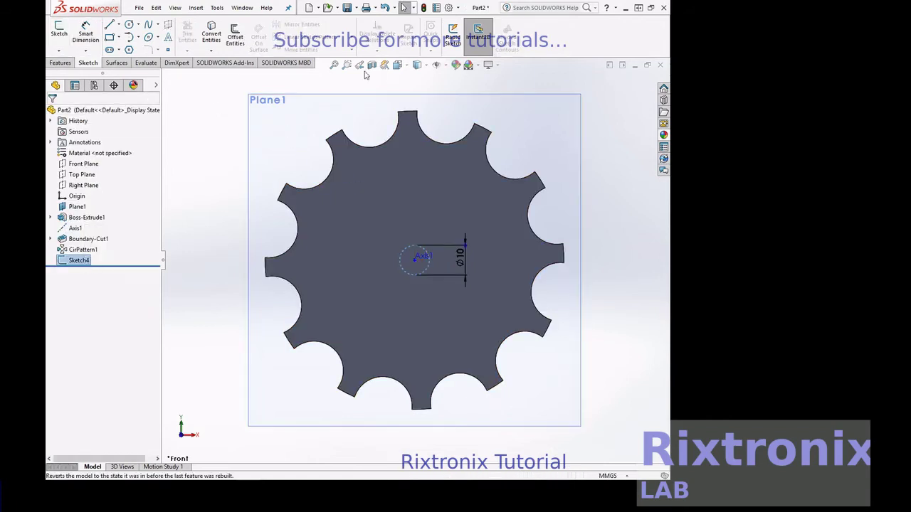
pyautogui.click(409, 68)
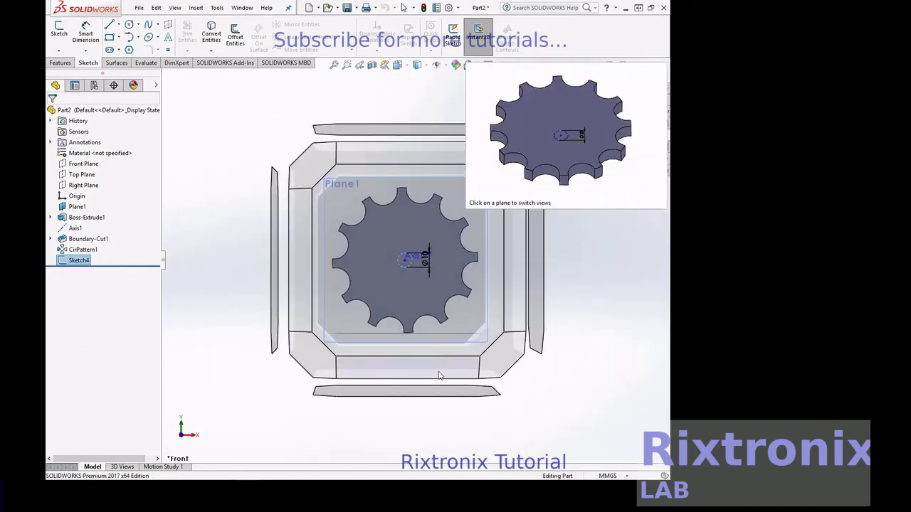
# - Extrude the 10 mm circle 15 mm deep as an unmerged body, Boss-Extrude2
pyautogui.click(438, 372)
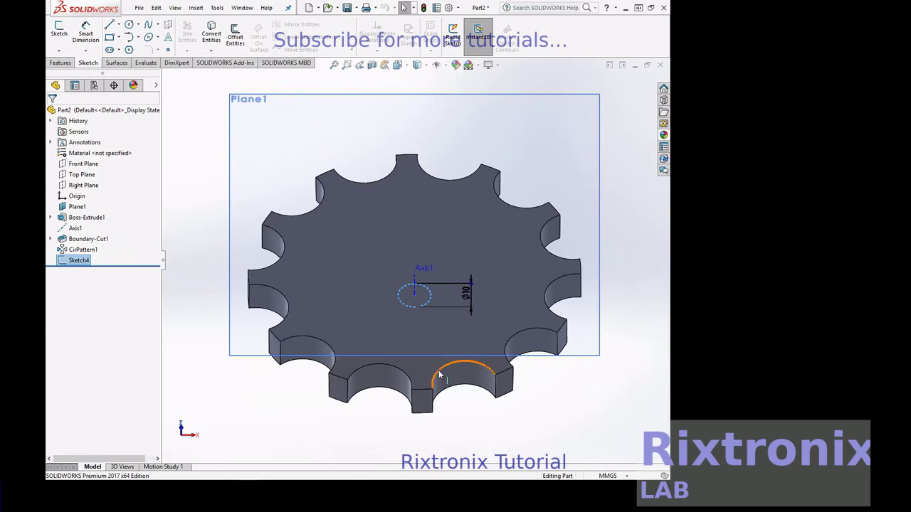
pyautogui.click(63, 64)
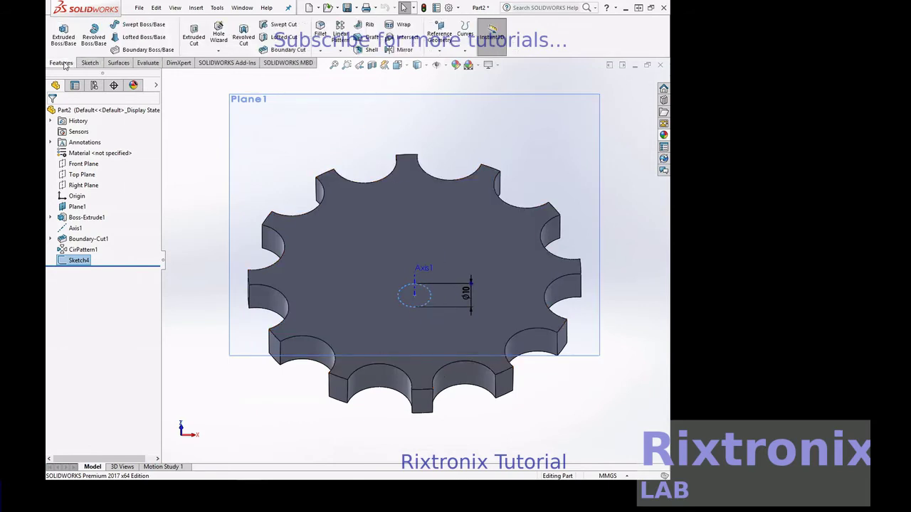
pyautogui.click(62, 42)
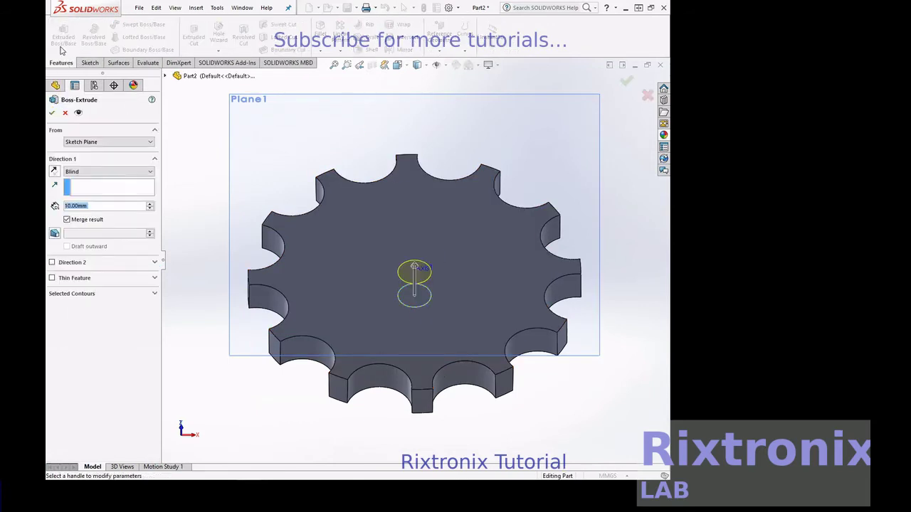
pyautogui.click(67, 218)
pyautogui.click(68, 206)
pyautogui.press('Delete')
pyautogui.write('5')
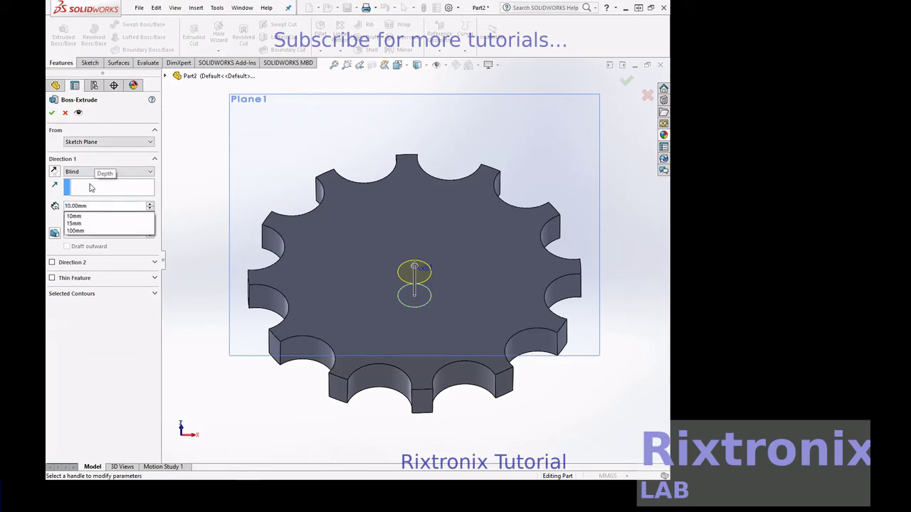
pyautogui.click(110, 329)
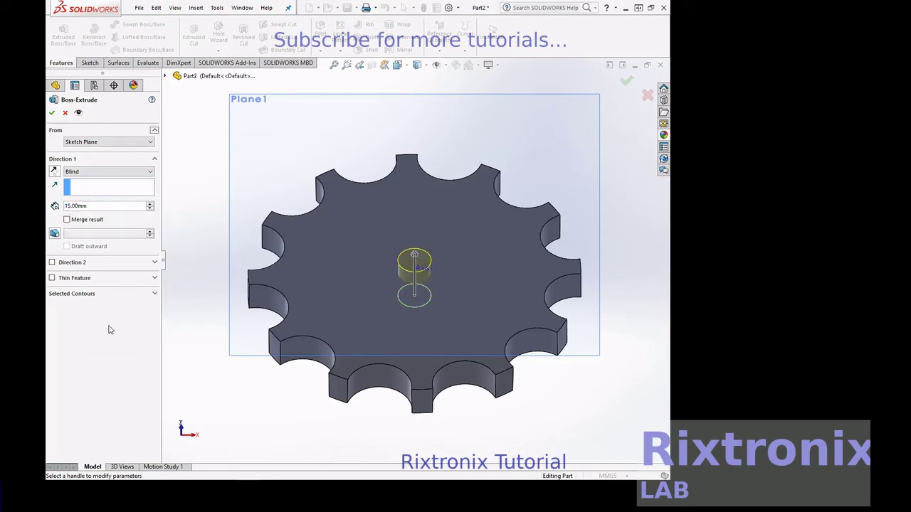
pyautogui.click(51, 112)
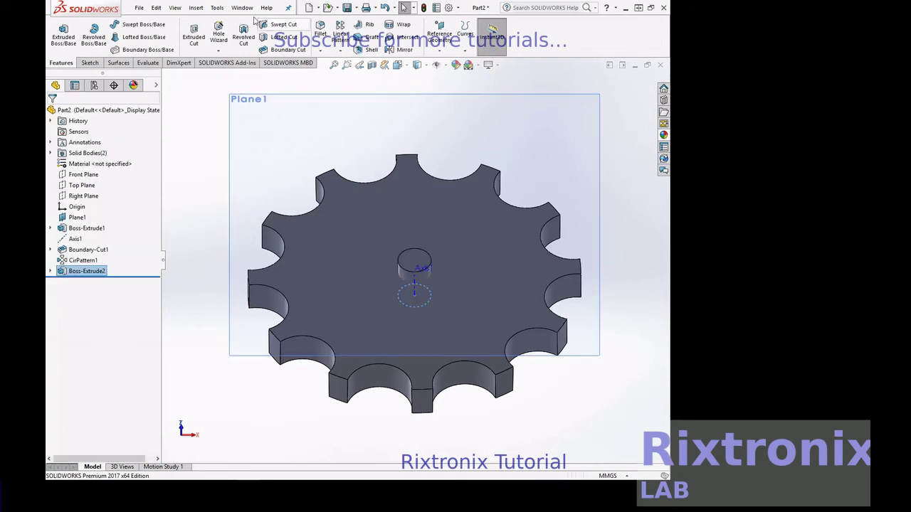
pyautogui.click(203, 8)
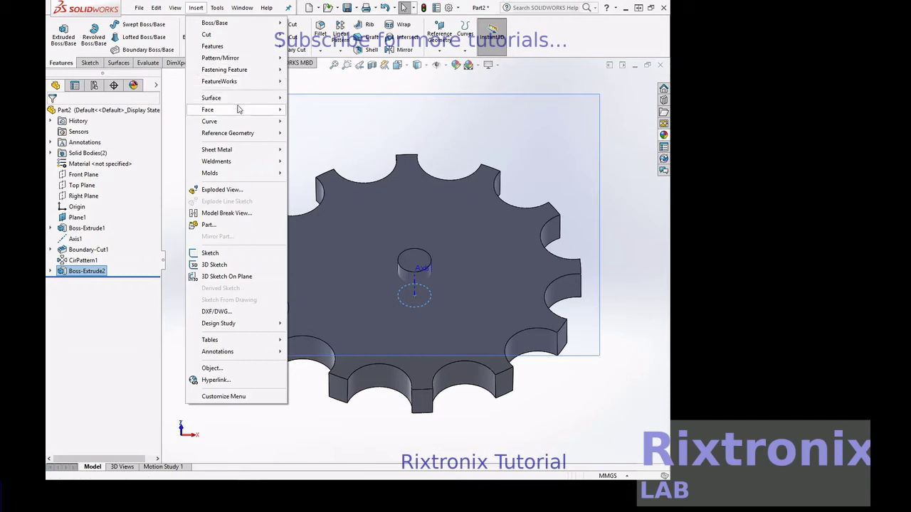
pyautogui.moveTo(212, 46)
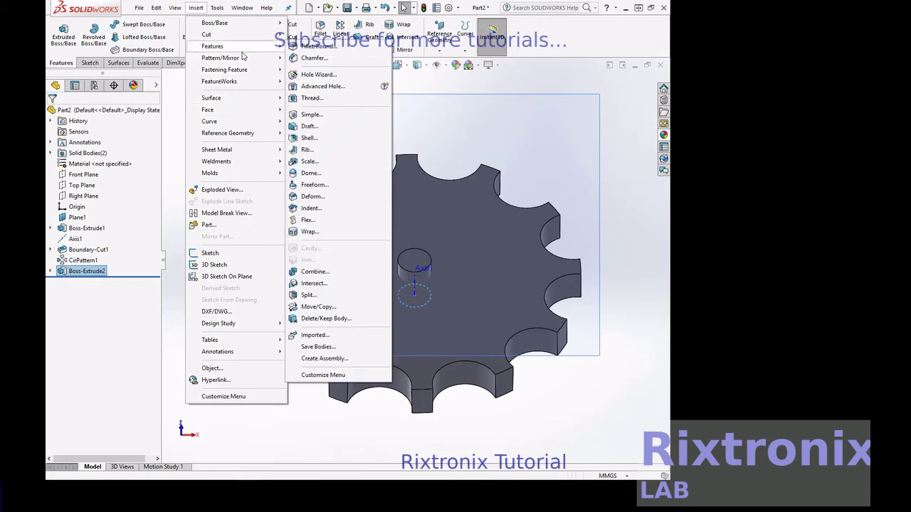
# - Combine with Subtract: gear as main body, Boss-Extrude2 cylinder removed to form the bore
pyautogui.click(344, 271)
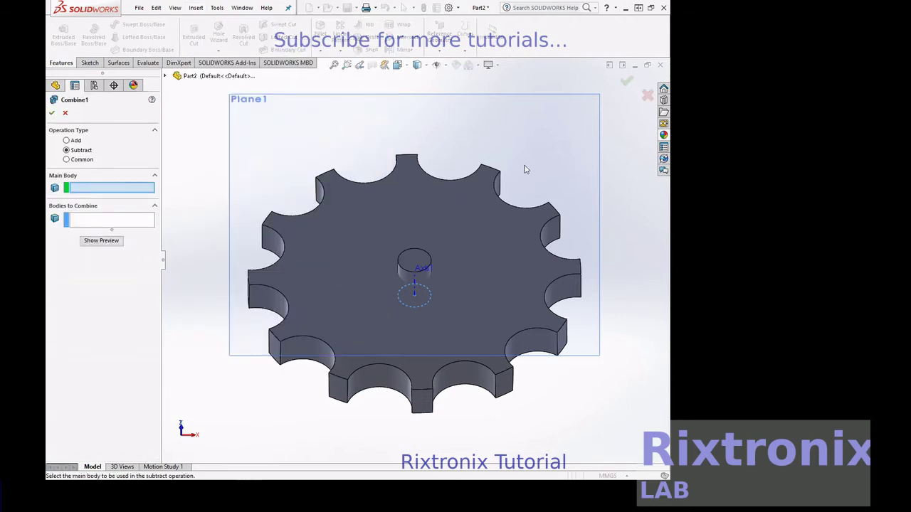
pyautogui.click(354, 194)
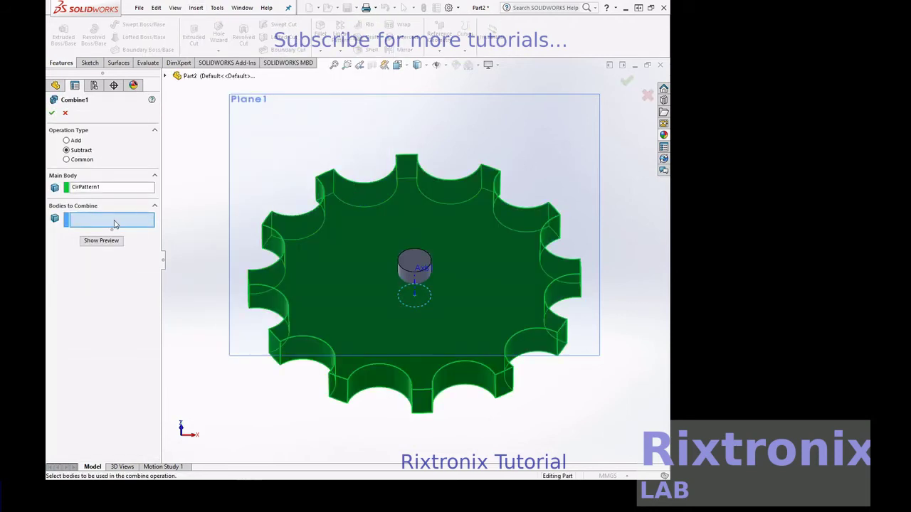
pyautogui.click(413, 265)
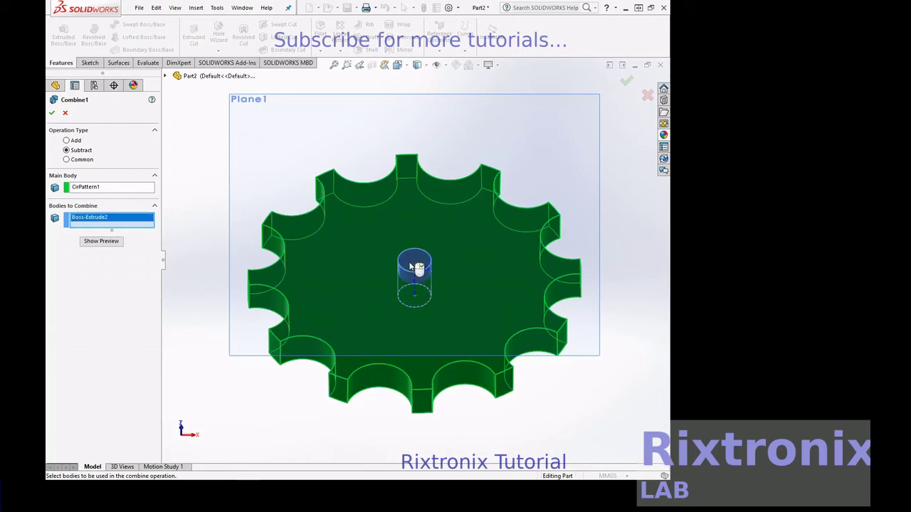
pyautogui.click(52, 113)
pyautogui.rightClick(522, 120)
pyautogui.moveTo(564, 136)
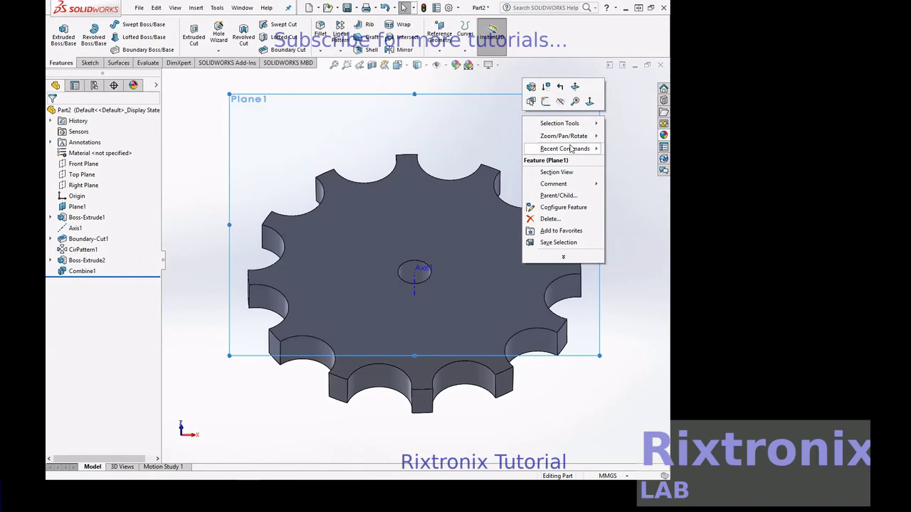
pyautogui.click(509, 179)
# - Save the part as 'Pulley GearV1'
pyautogui.moveTo(600, 126)
pyautogui.mouseDown()
pyautogui.moveTo(622, 201)
pyautogui.moveTo(620, 184)
pyautogui.mouseUp()
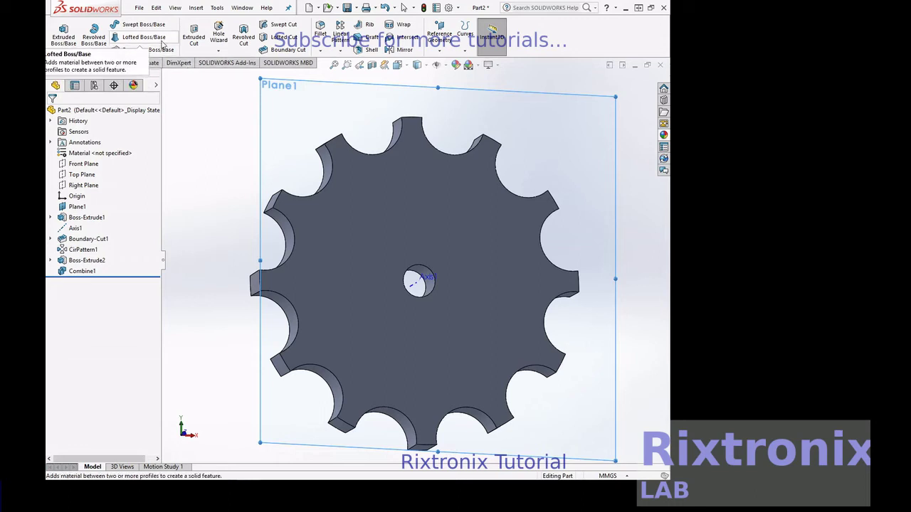
pyautogui.click(139, 8)
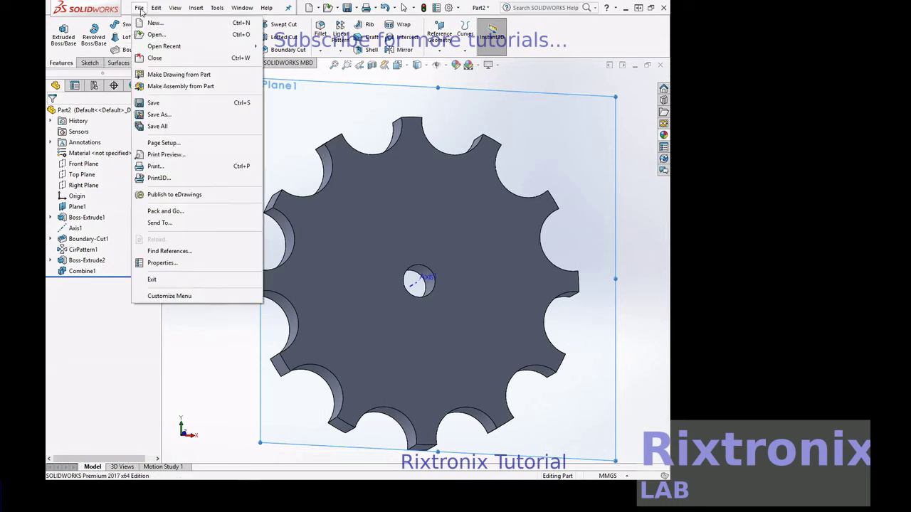
pyautogui.click(173, 105)
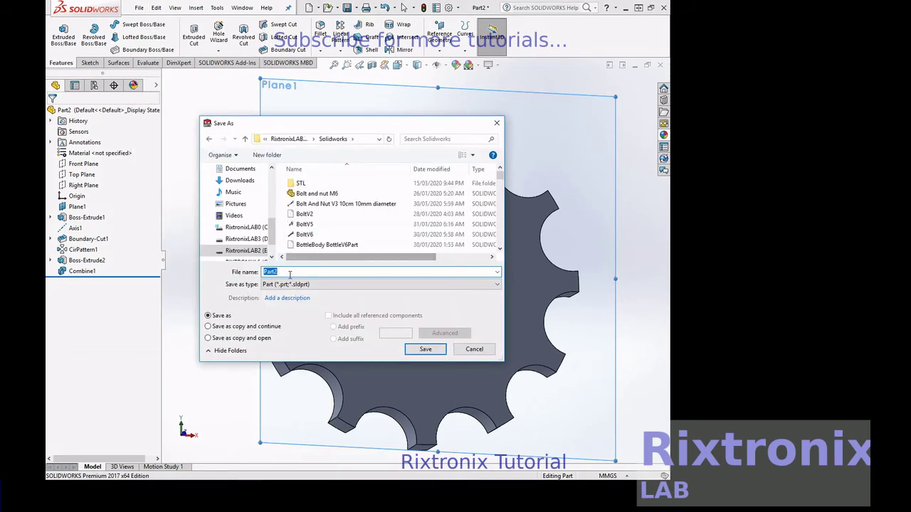
pyautogui.write('Pulley GearV1')
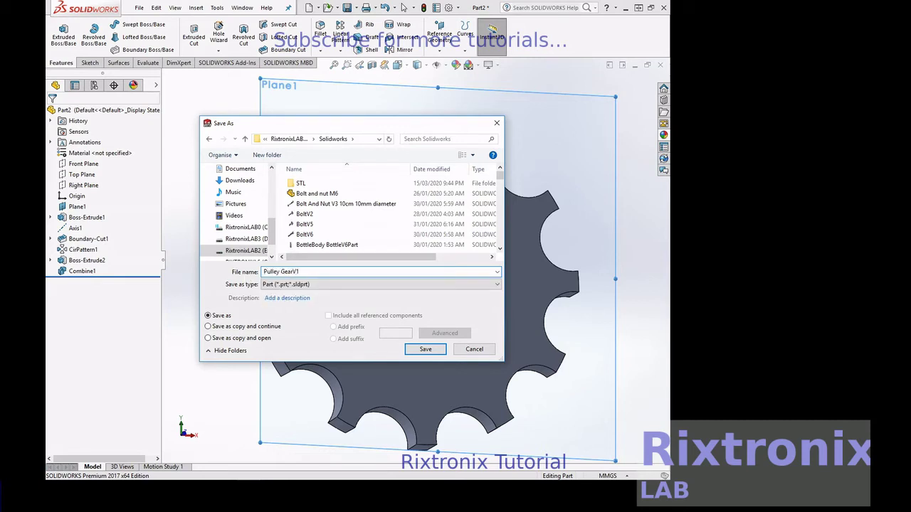
pyautogui.press('Return')
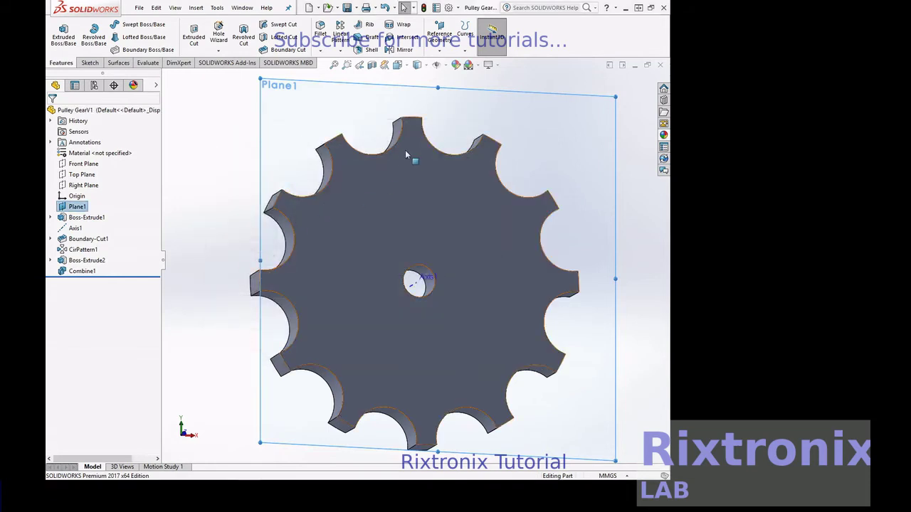
pyautogui.rightClick(539, 141)
pyautogui.moveTo(580, 160)
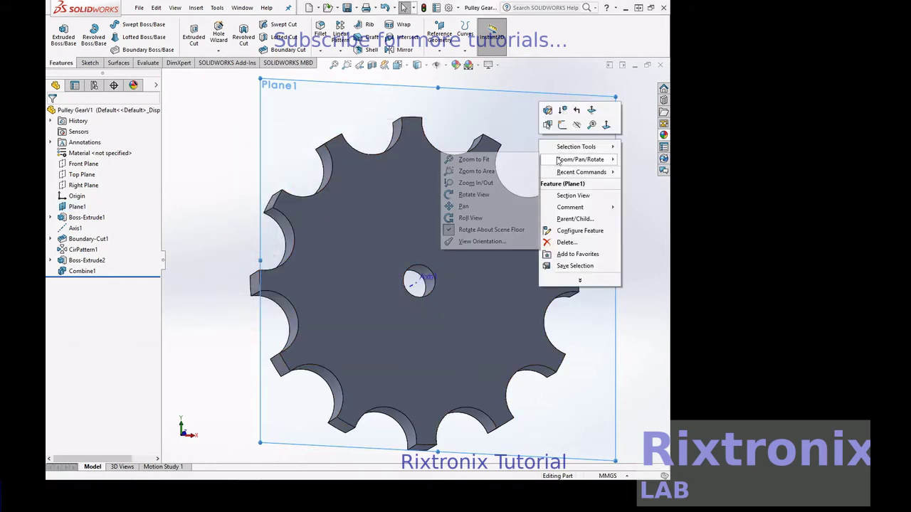
# - Set up an Angle Distance chamfer (10 mm, 45°) on one tooth's top face
pyautogui.click(515, 195)
pyautogui.moveTo(533, 150); pyautogui.dragTo(541, 174)
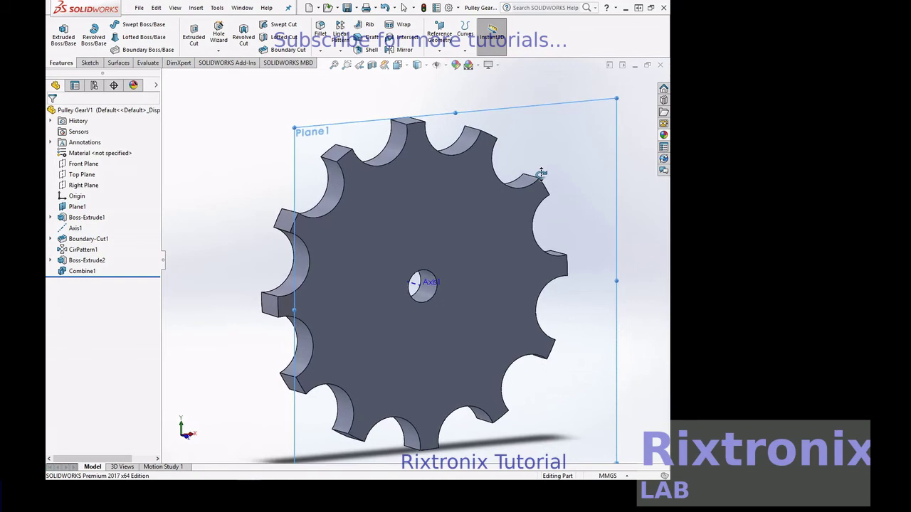
pyautogui.click(219, 12)
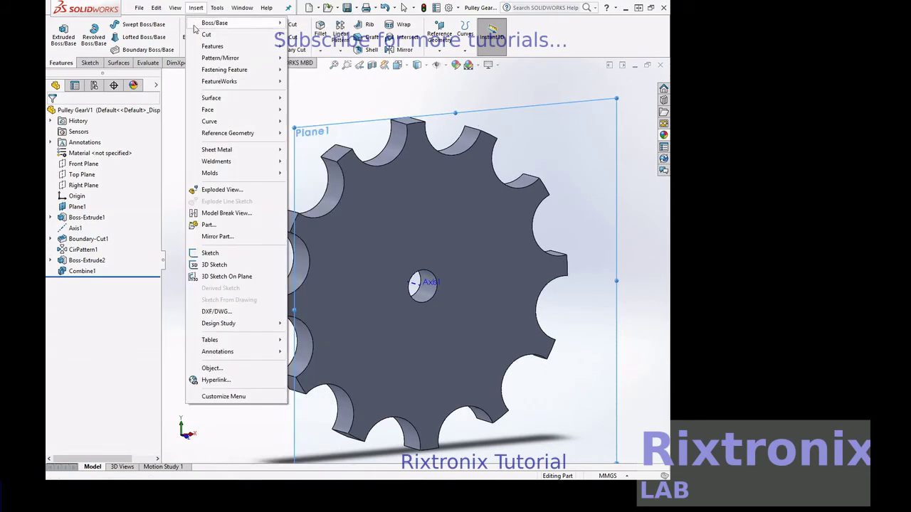
pyautogui.moveTo(211, 98)
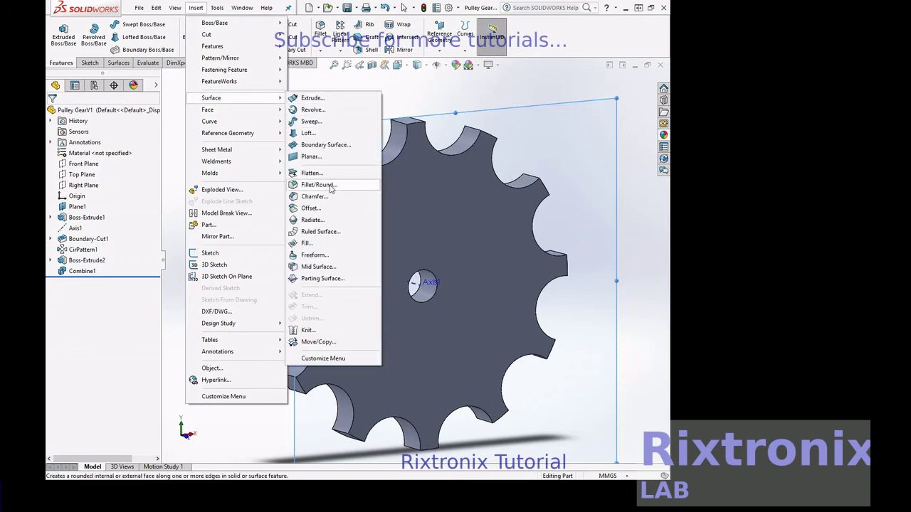
pyautogui.click(331, 197)
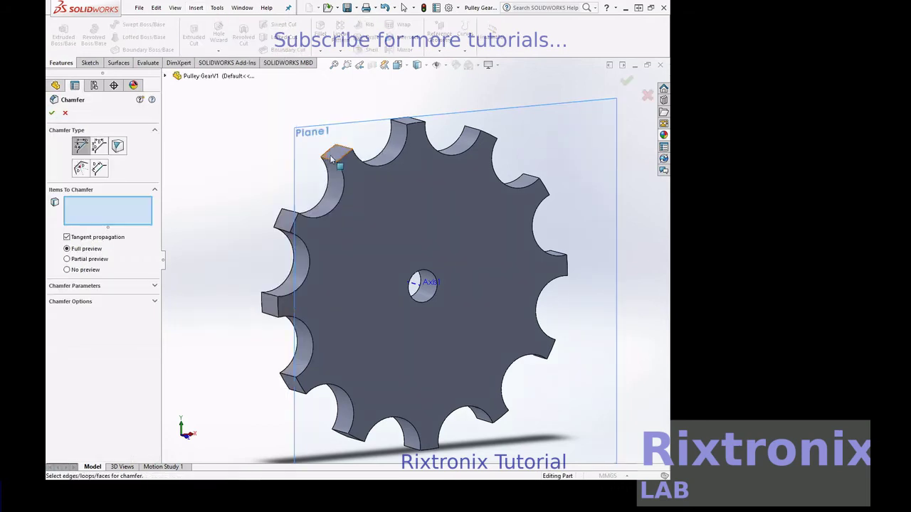
pyautogui.click(333, 158)
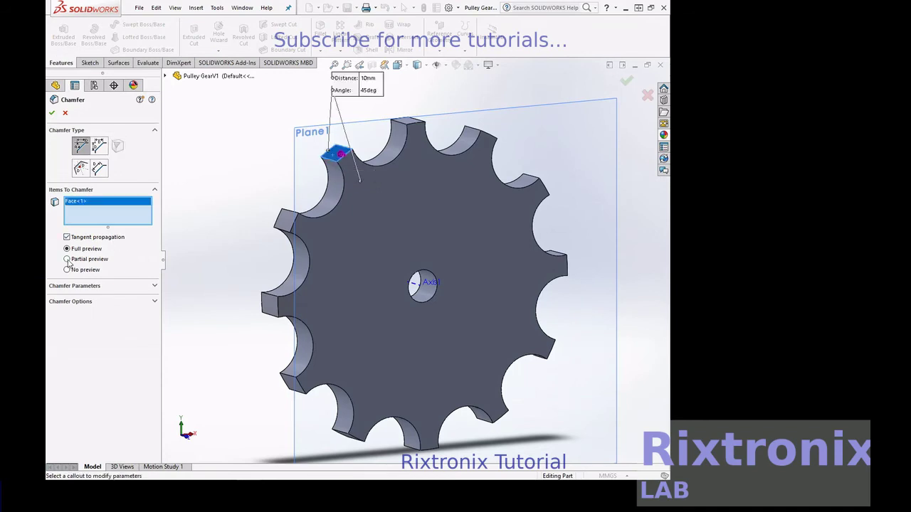
pyautogui.click(97, 147)
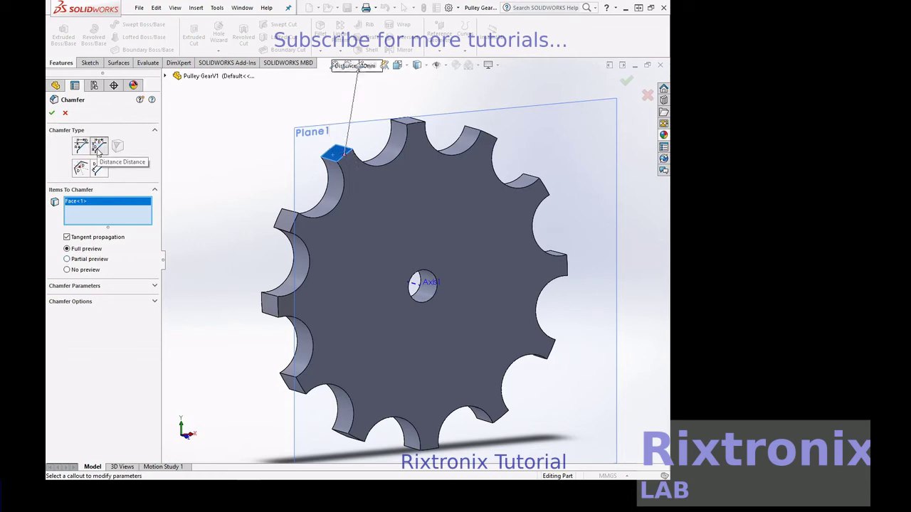
pyautogui.click(83, 174)
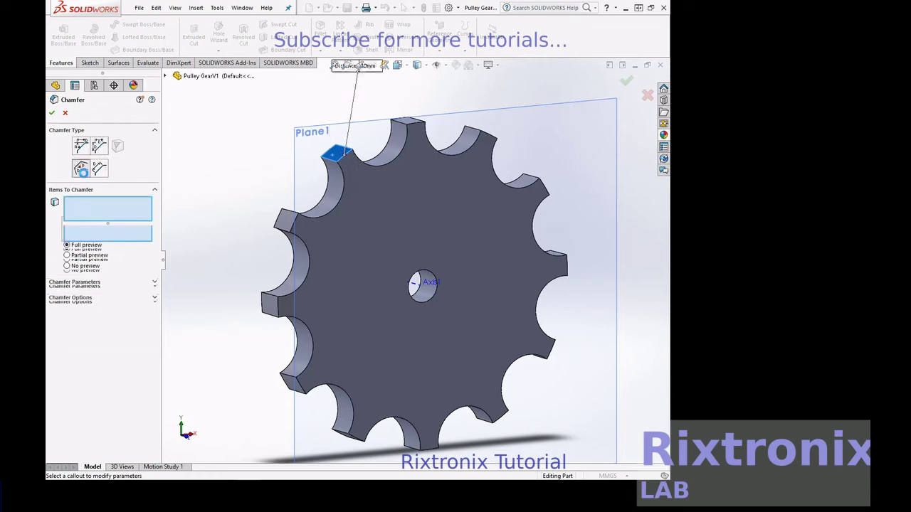
pyautogui.click(99, 169)
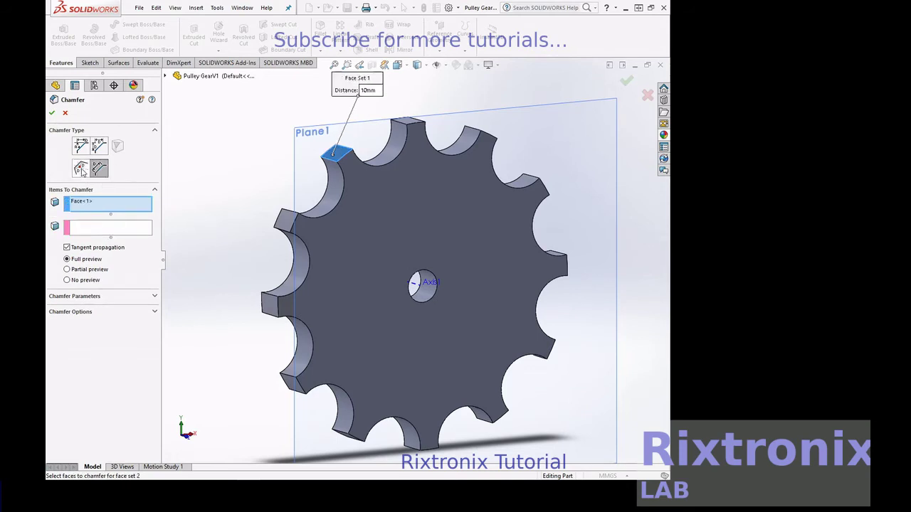
pyautogui.click(80, 169)
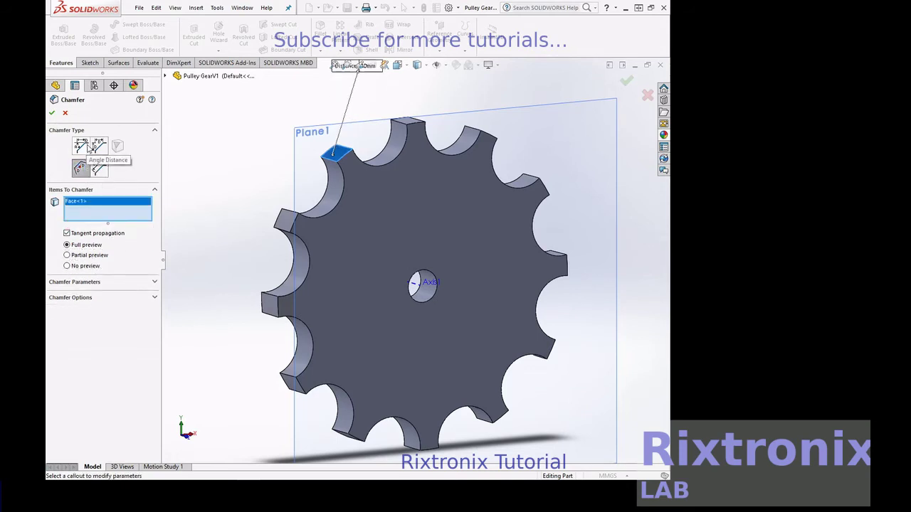
pyautogui.click(88, 148)
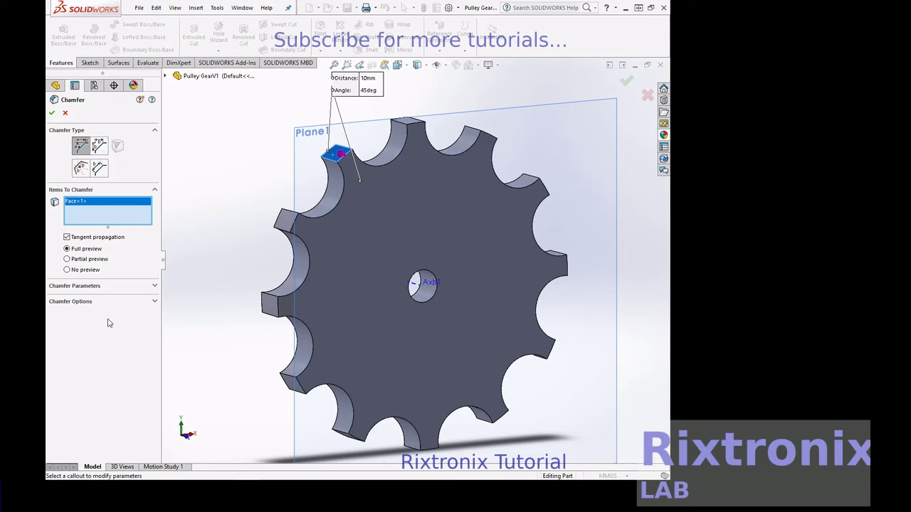
pyautogui.click(116, 289)
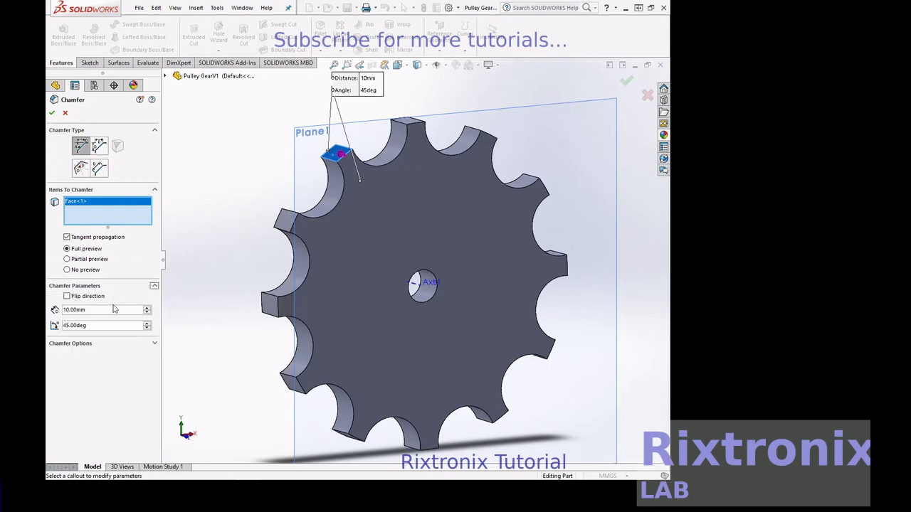
# - Set the chamfer distance to 1 mm and add four more tooth corner faces
pyautogui.click(66, 310)
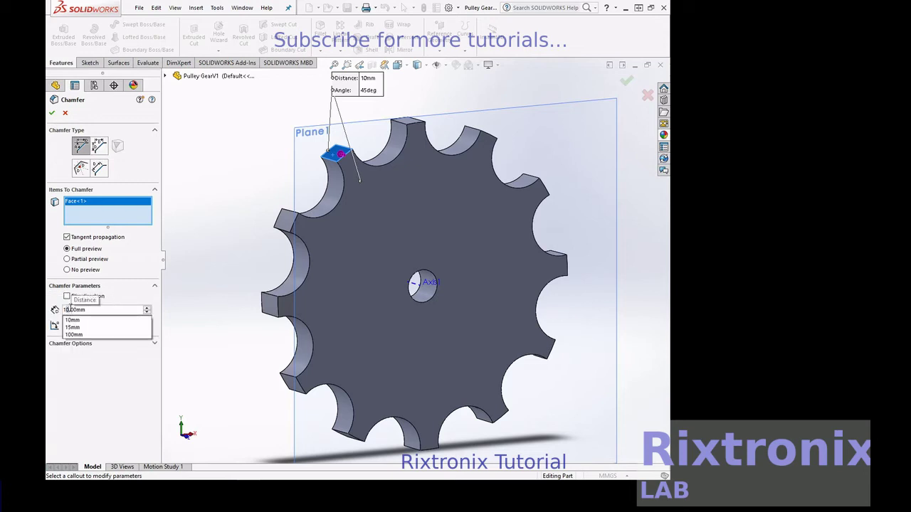
pyautogui.click(70, 309)
pyautogui.write('1')
pyautogui.press('Return')
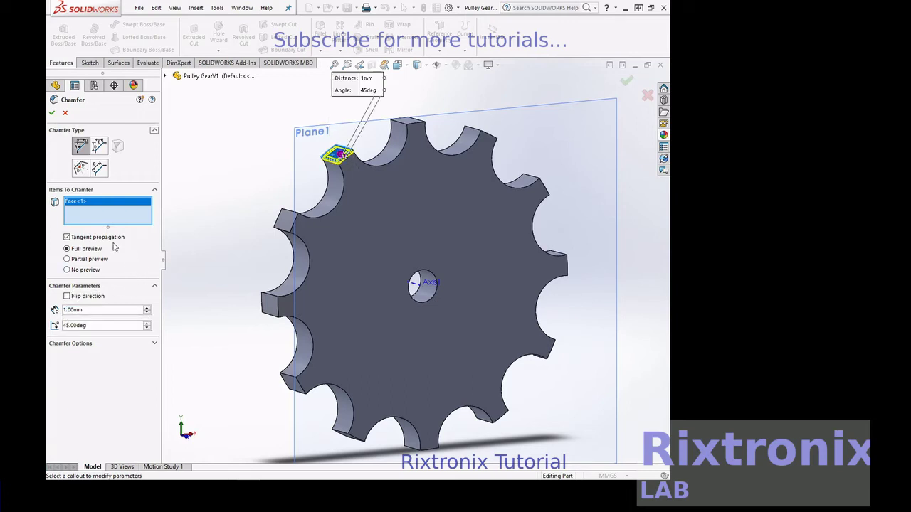
pyautogui.click(284, 225)
pyautogui.click(279, 305)
pyautogui.click(291, 385)
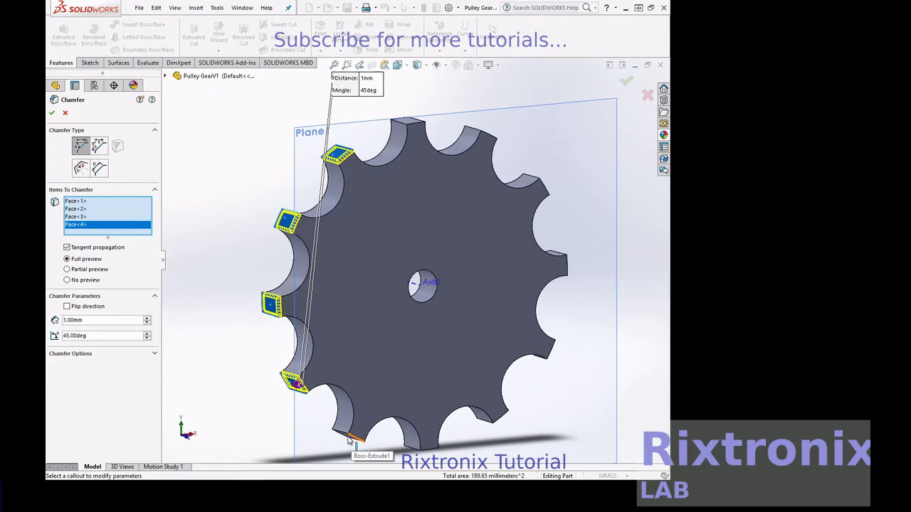
pyautogui.click(408, 123)
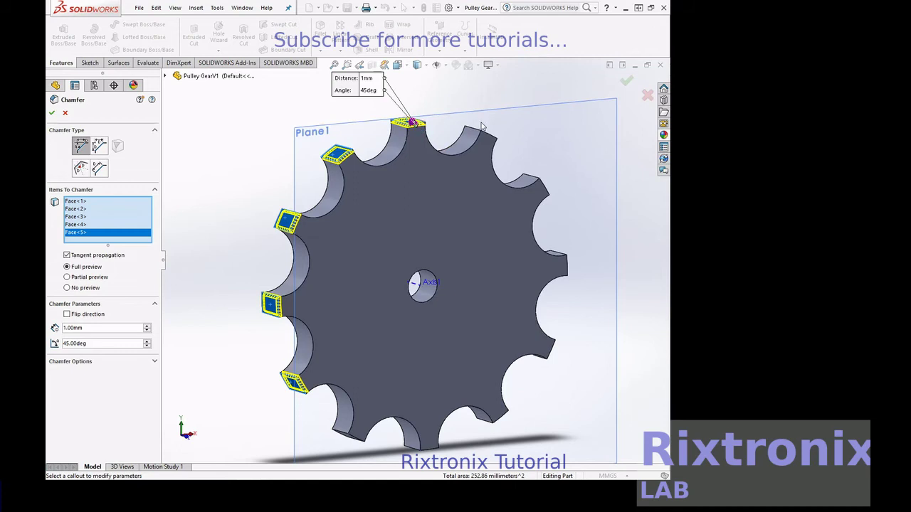
# - Add six more tooth corner faces on the right and bottom of the gear
pyautogui.rightClick(568, 145)
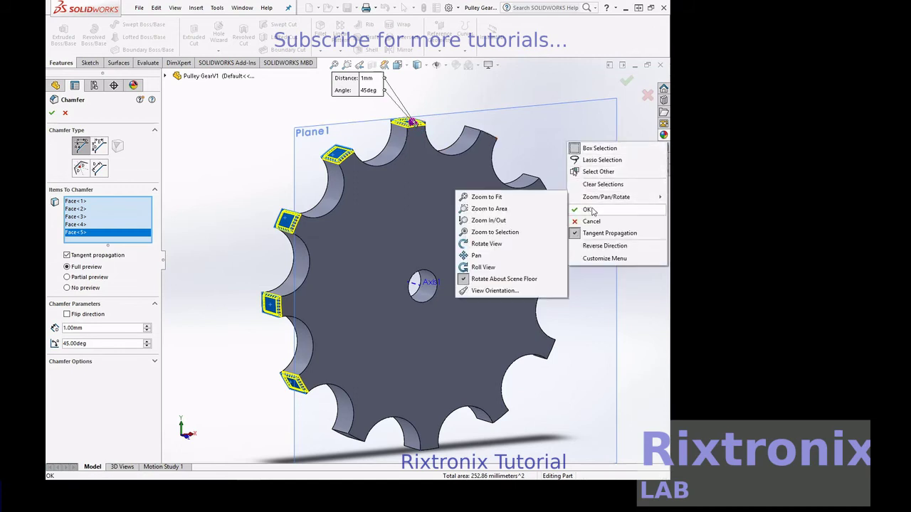
pyautogui.click(543, 244)
pyautogui.moveTo(645, 225); pyautogui.dragTo(610, 240)
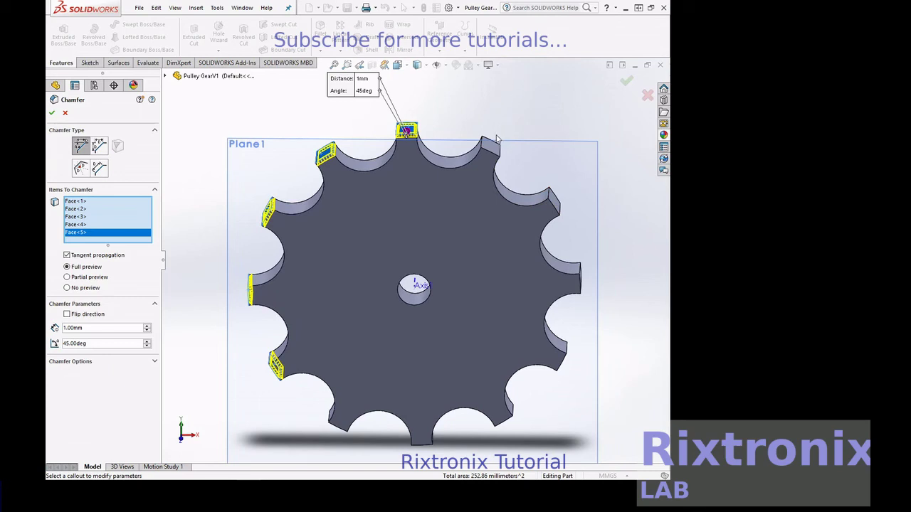
pyautogui.click(493, 161)
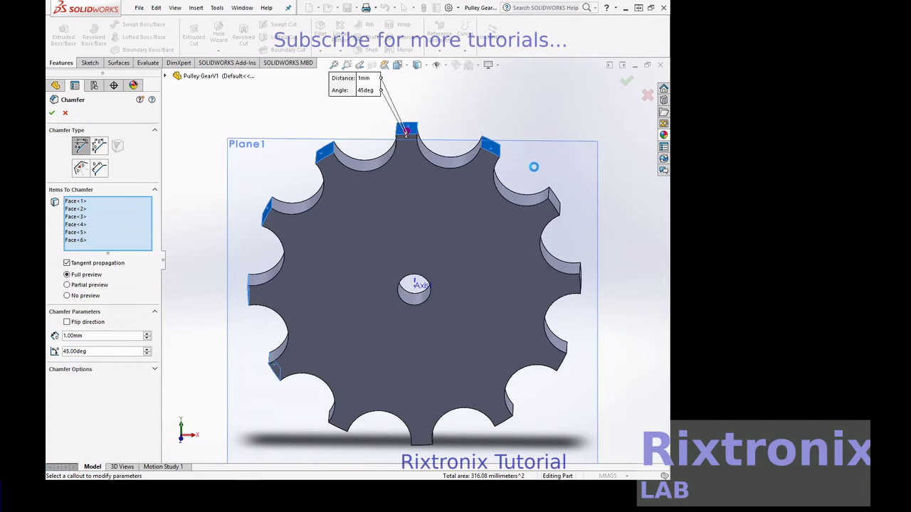
pyautogui.click(555, 205)
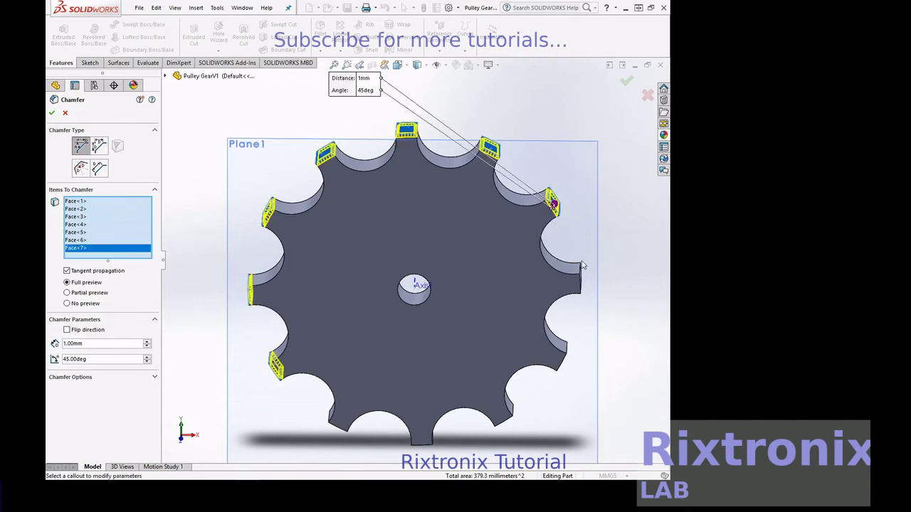
pyautogui.rightClick(620, 254)
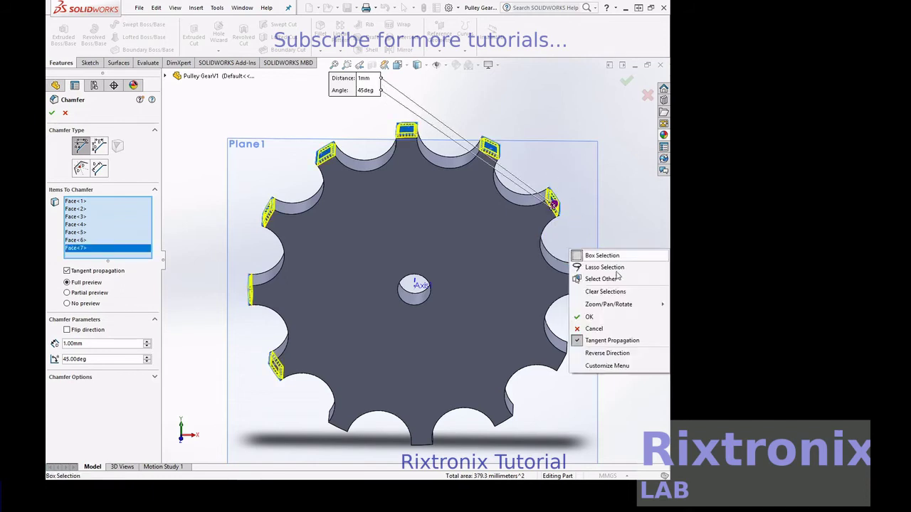
pyautogui.click(540, 353)
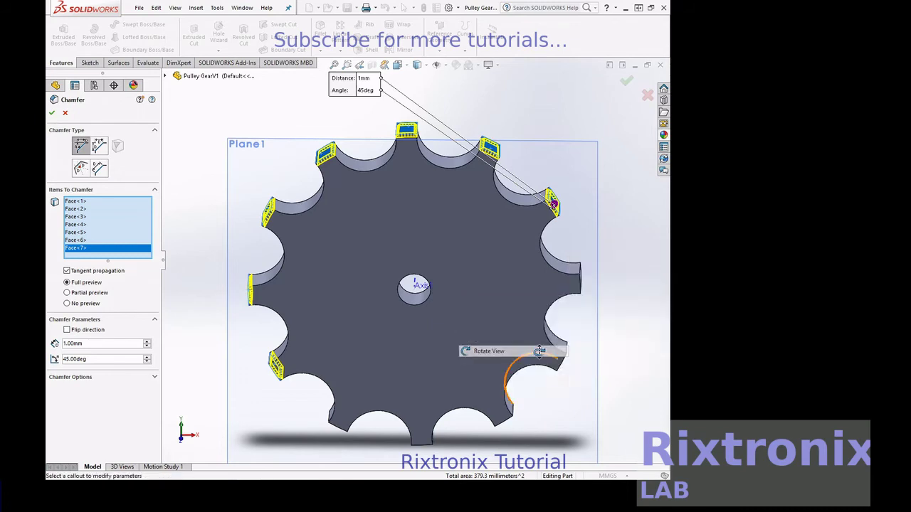
pyautogui.moveTo(562, 412)
pyautogui.mouseDown()
pyautogui.moveTo(515, 344)
pyautogui.moveTo(596, 316)
pyautogui.mouseUp()
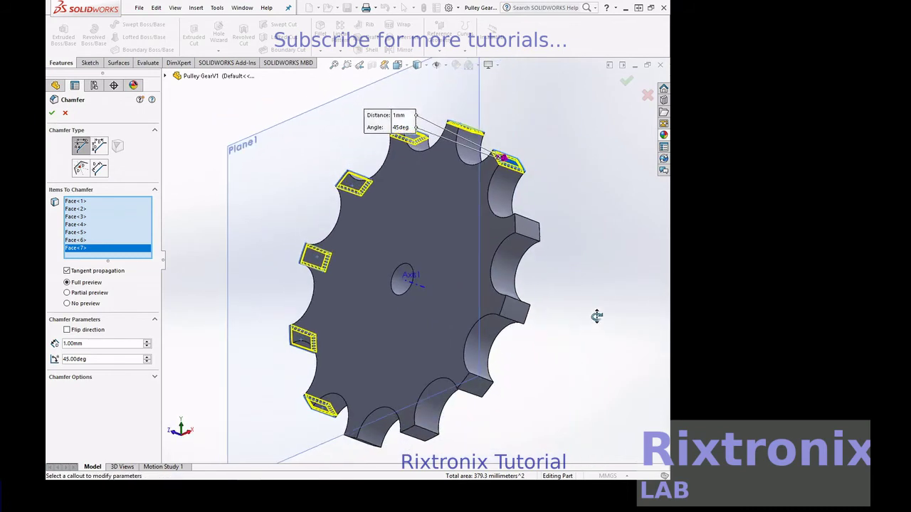
pyautogui.click(530, 234)
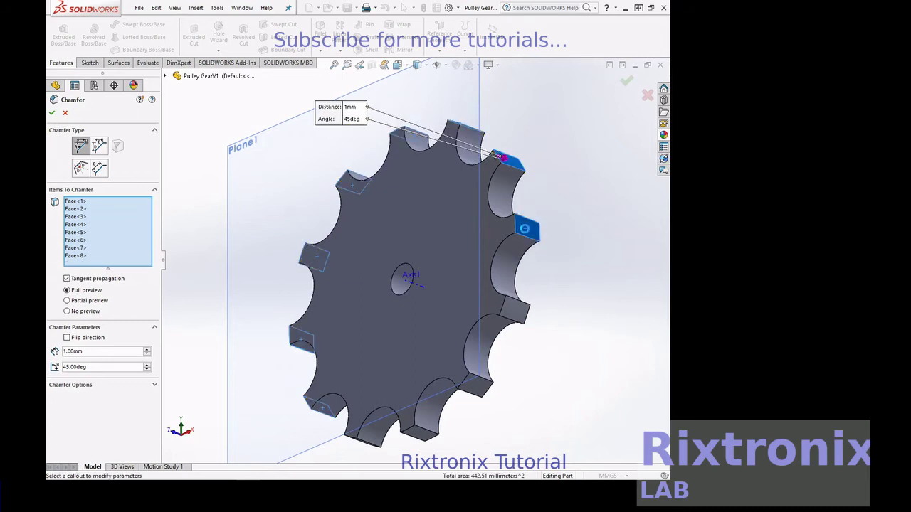
pyautogui.click(518, 307)
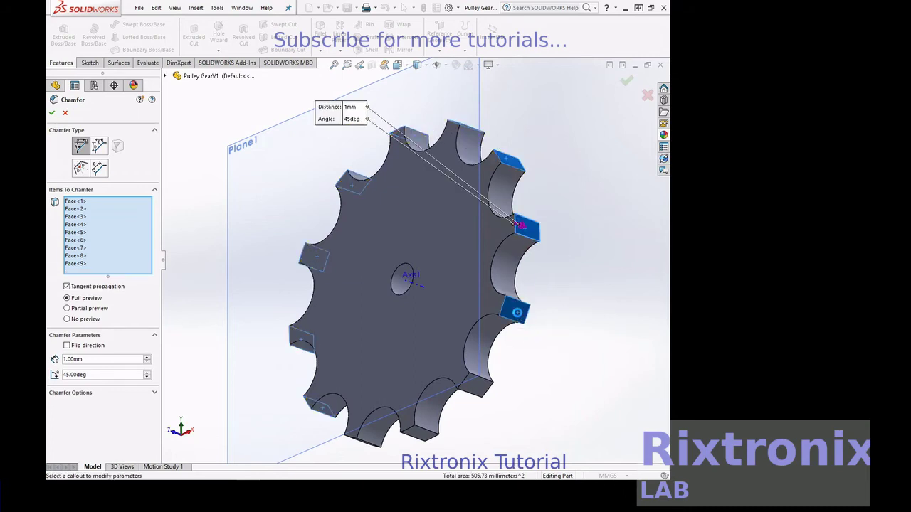
pyautogui.click(482, 386)
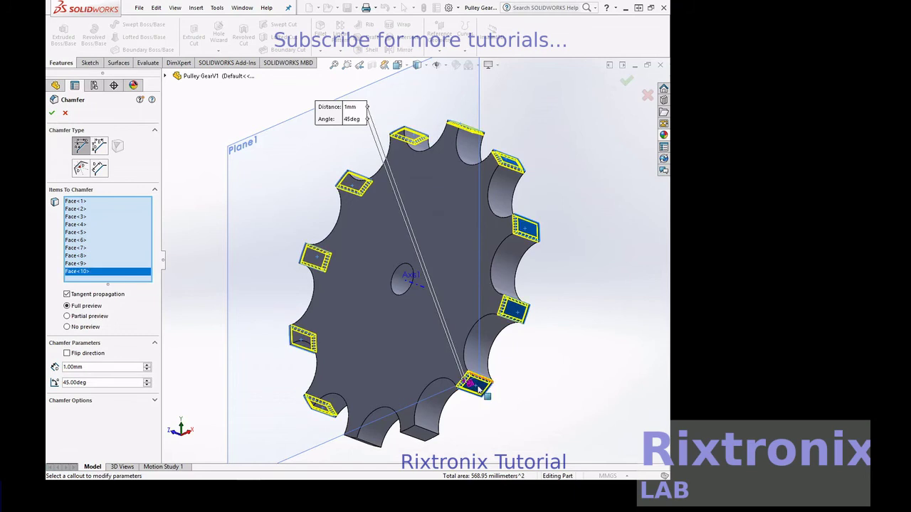
pyautogui.click(420, 436)
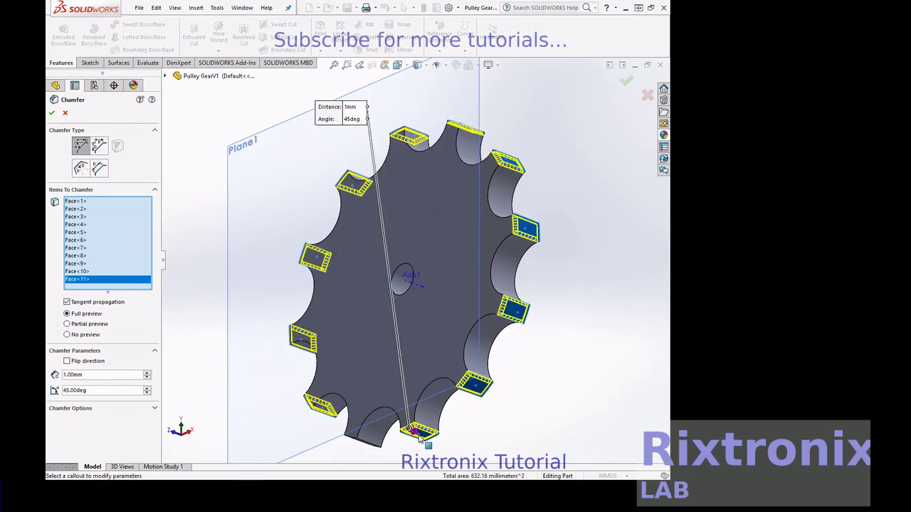
# - Add the twelfth tooth corner and apply the 1 mm × 45° chamfer
pyautogui.rightClick(551, 388)
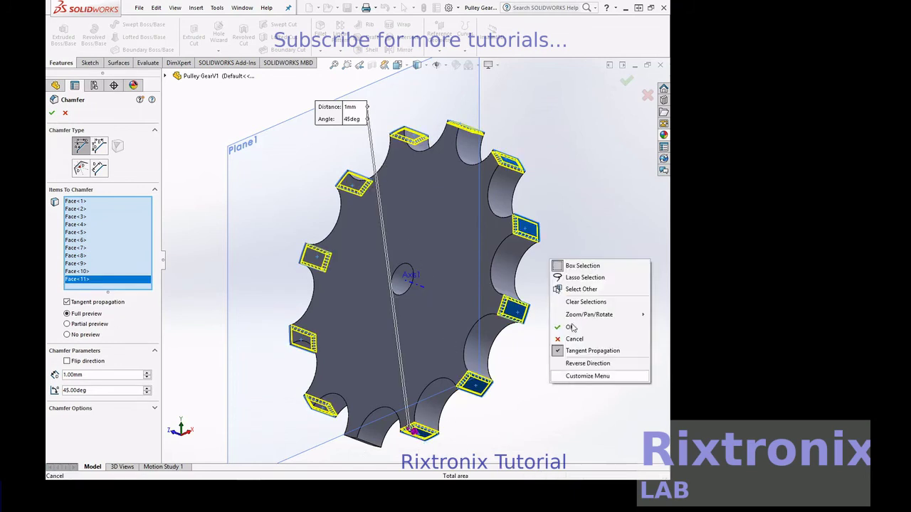
pyautogui.moveTo(590, 314)
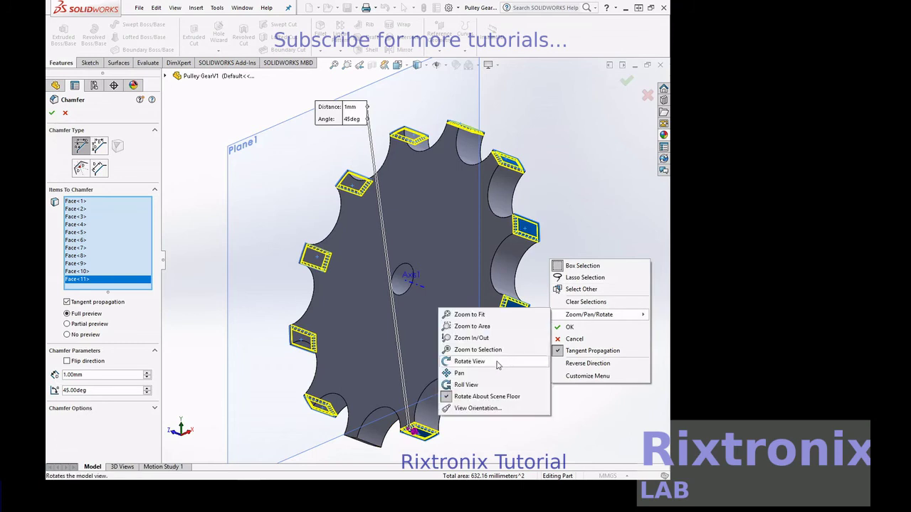
pyautogui.click(499, 365)
pyautogui.moveTo(563, 378); pyautogui.dragTo(577, 366)
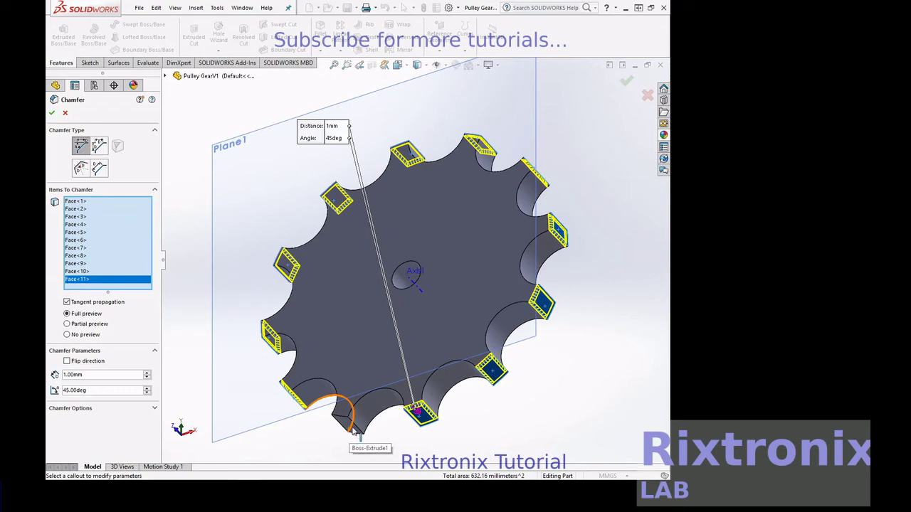
pyautogui.click(359, 435)
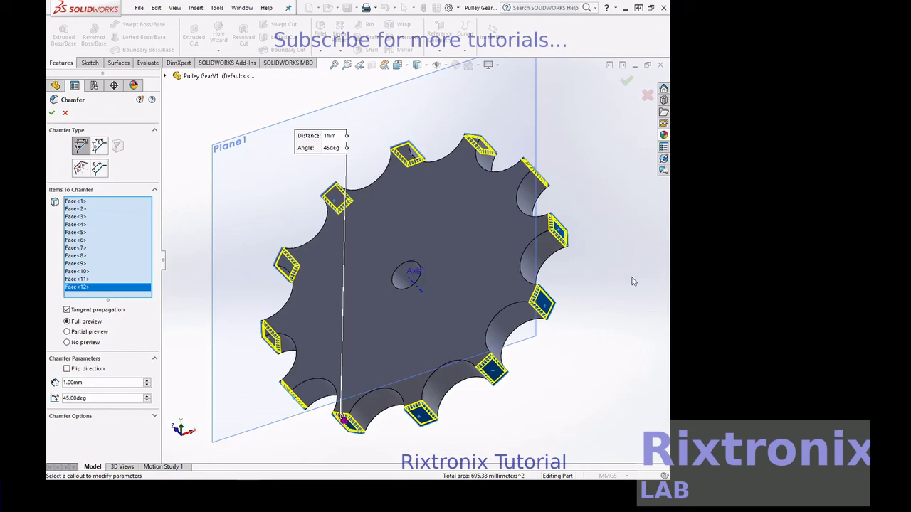
pyautogui.click(51, 113)
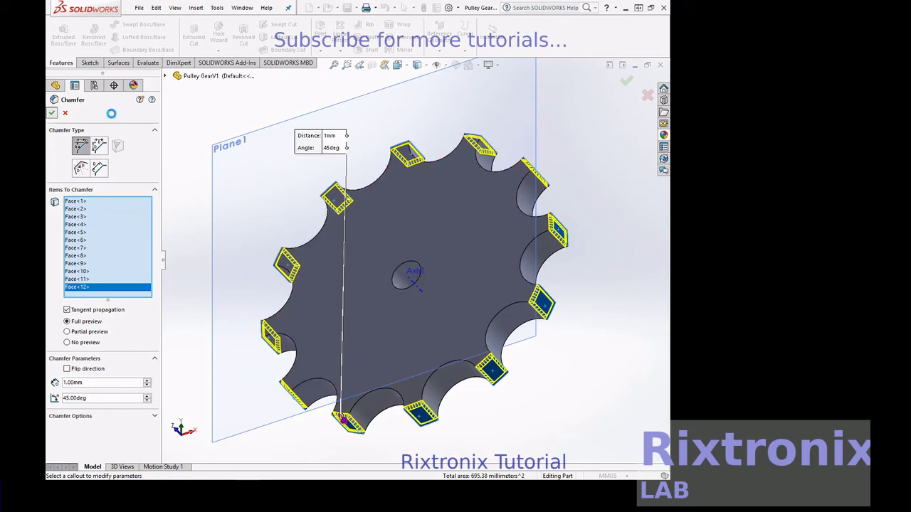
# - Apply the carbon steel appearance from Metal > Steel to the whole gear
pyautogui.rightClick(602, 152)
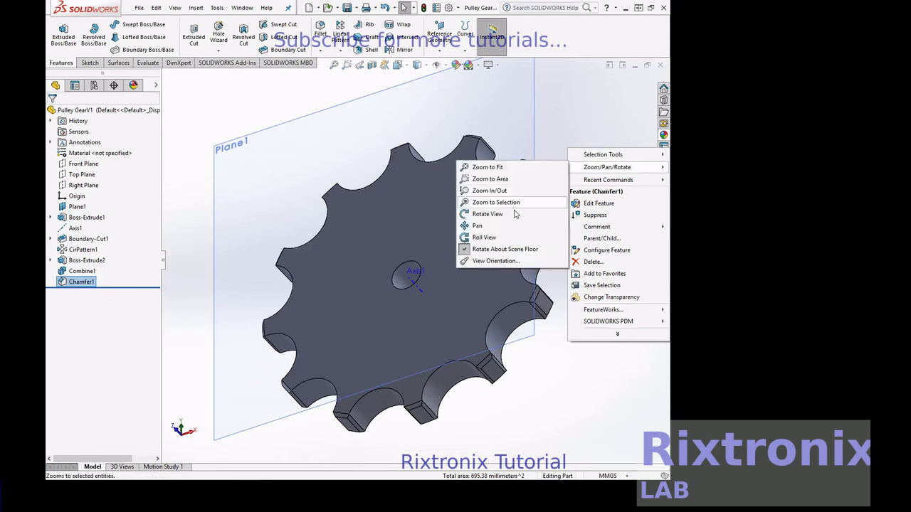
pyautogui.click(487, 214)
pyautogui.moveTo(589, 155)
pyautogui.mouseDown()
pyautogui.moveTo(608, 265)
pyautogui.moveTo(610, 178)
pyautogui.moveTo(631, 138)
pyautogui.moveTo(612, 187)
pyautogui.mouseUp()
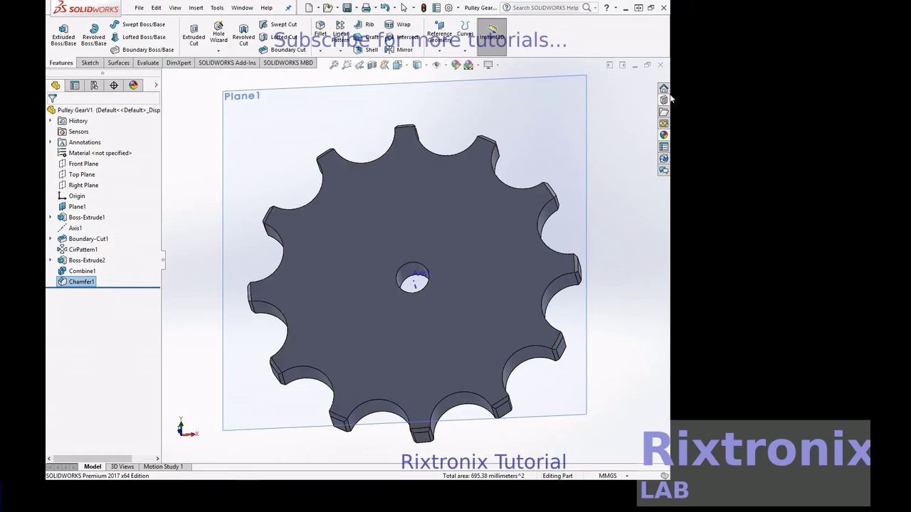
pyautogui.click(664, 136)
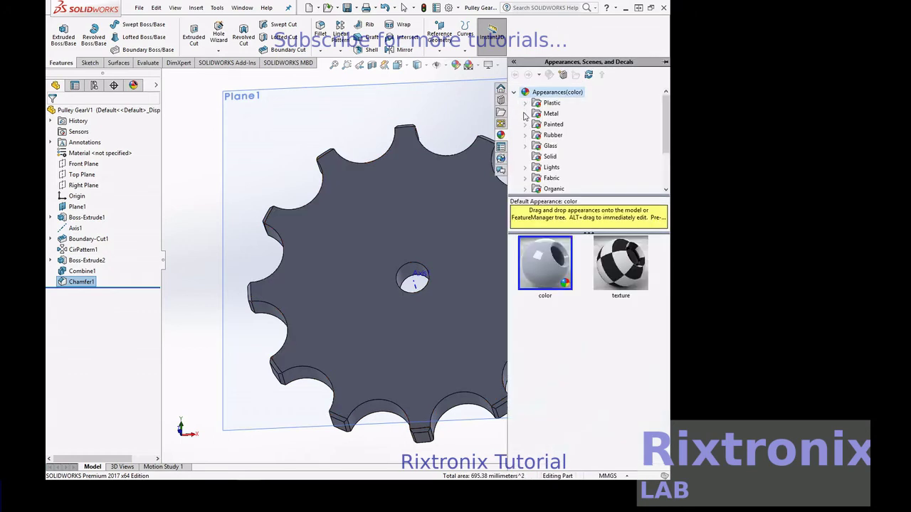
pyautogui.click(525, 115)
pyautogui.click(559, 103)
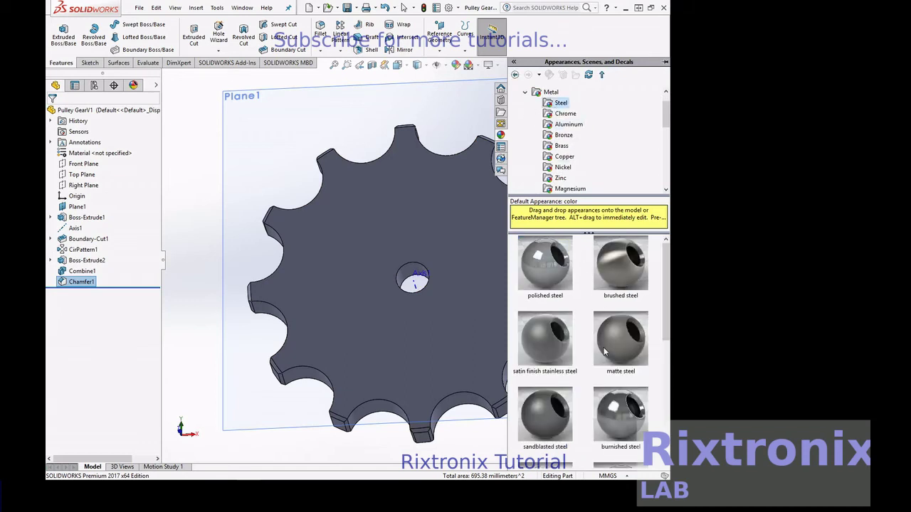
pyautogui.scroll(-3, 584, 340)
pyautogui.scroll(-3, 583, 343)
pyautogui.moveTo(620, 267); pyautogui.dragTo(371, 280)
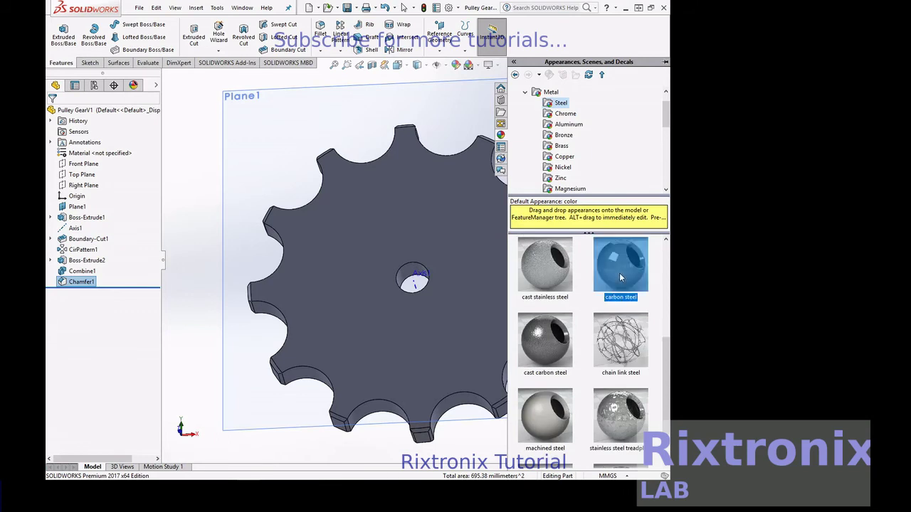
pyautogui.moveTo(371, 281); pyautogui.dragTo(373, 279)
pyautogui.click(384, 279)
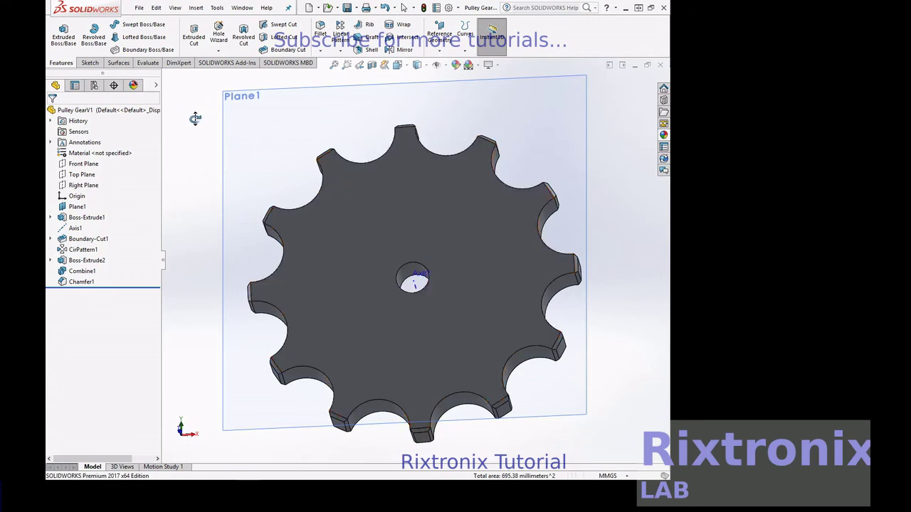
pyautogui.click(139, 7)
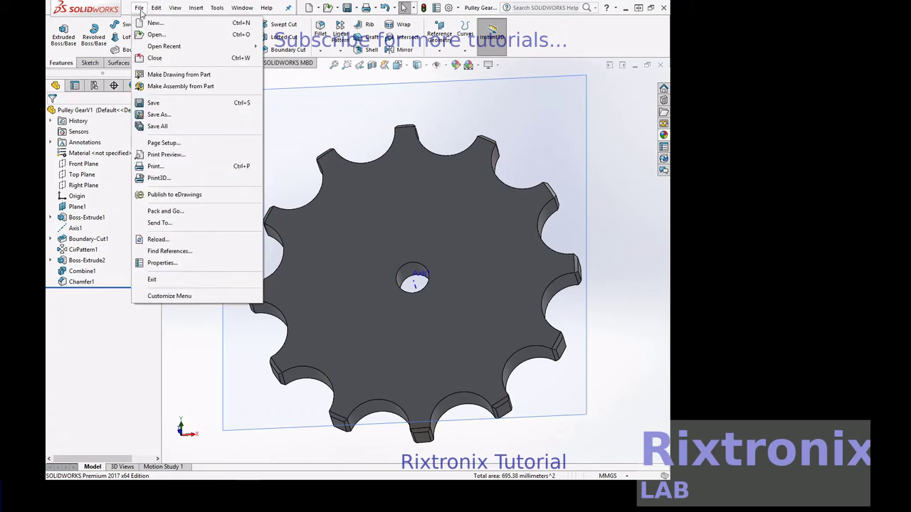
# - Save the part, then face the Front Plane with the Sketch tools showing
pyautogui.click(161, 104)
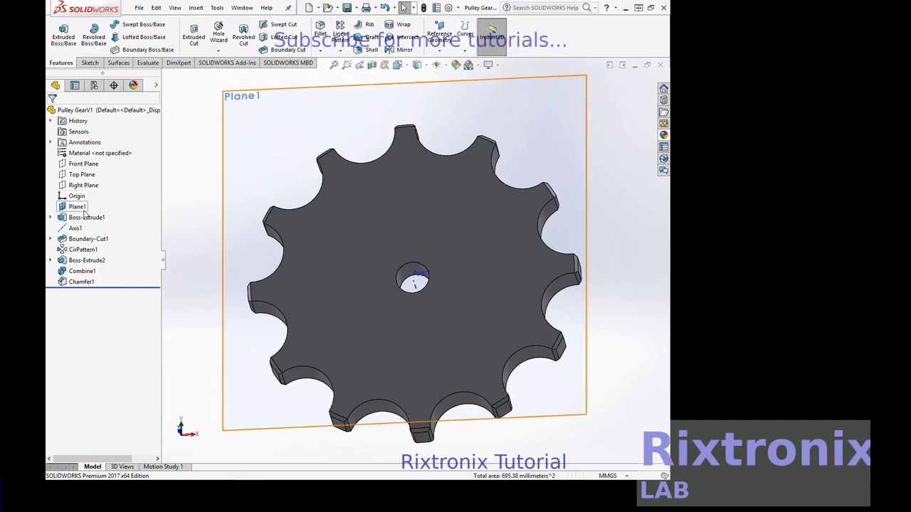
pyautogui.click(82, 164)
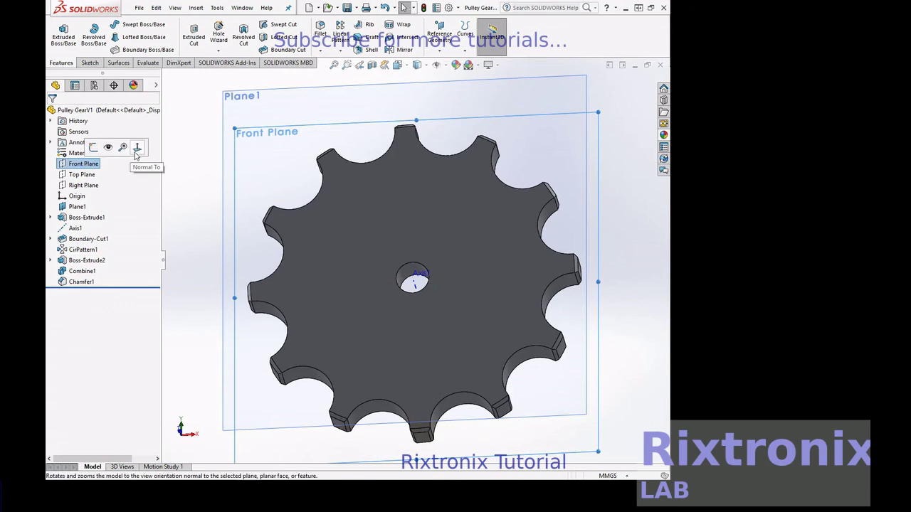
pyautogui.click(135, 152)
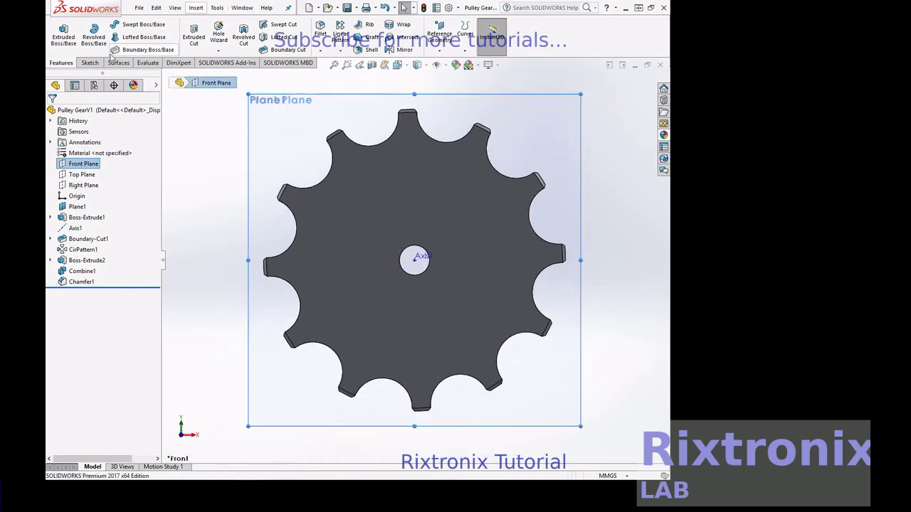
pyautogui.click(90, 63)
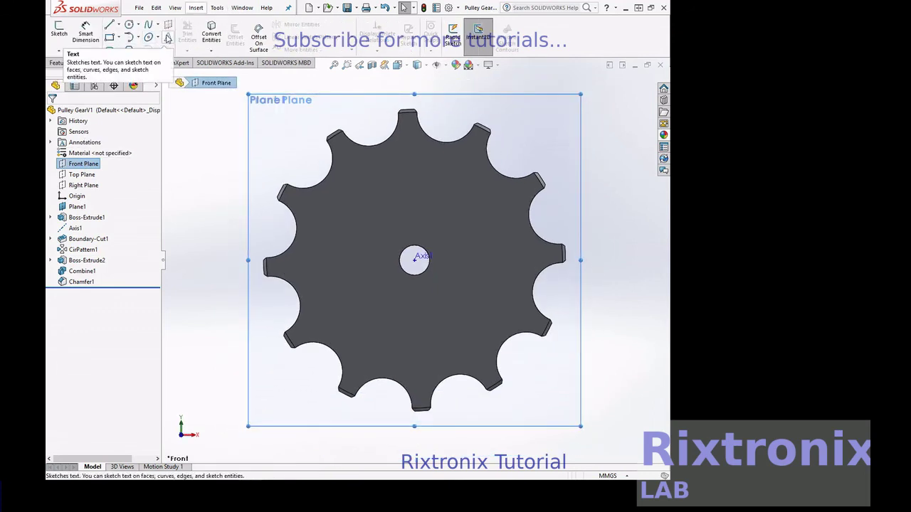
# - Place sketch text 'Rixtronix' above the center hole and close Sketch5
pyautogui.click(167, 37)
pyautogui.click(139, 191)
pyautogui.write('Rixtronix')
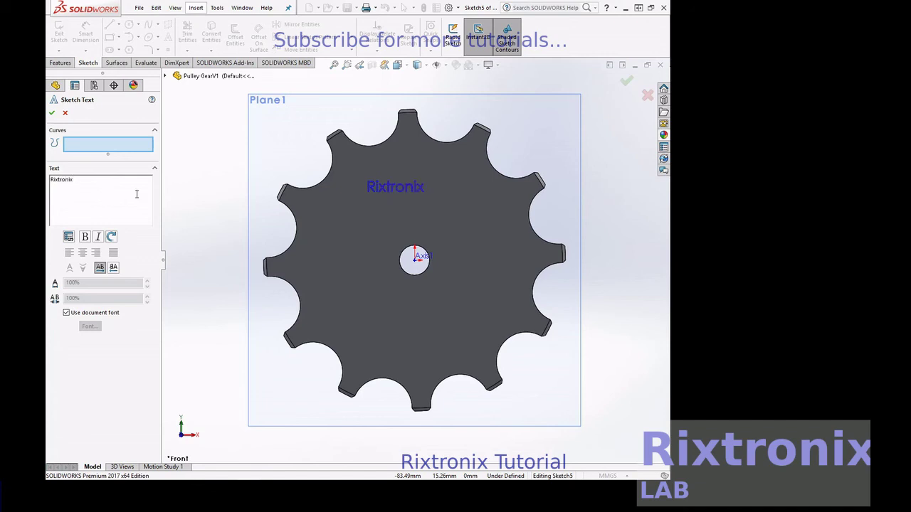
pyautogui.click(387, 198)
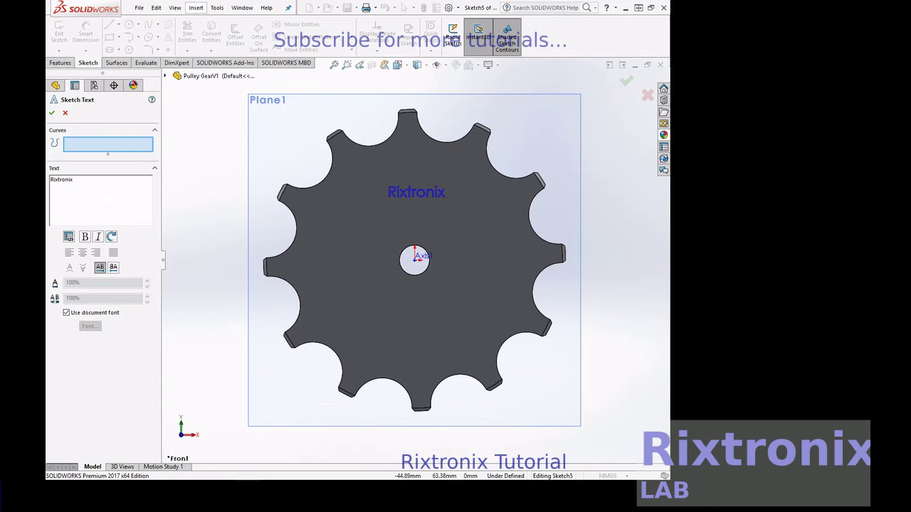
pyautogui.click(51, 113)
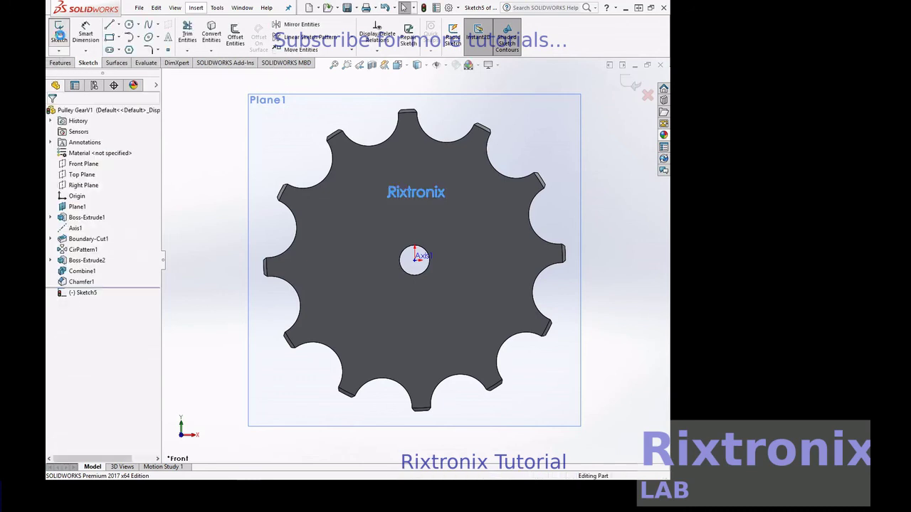
pyautogui.click(60, 34)
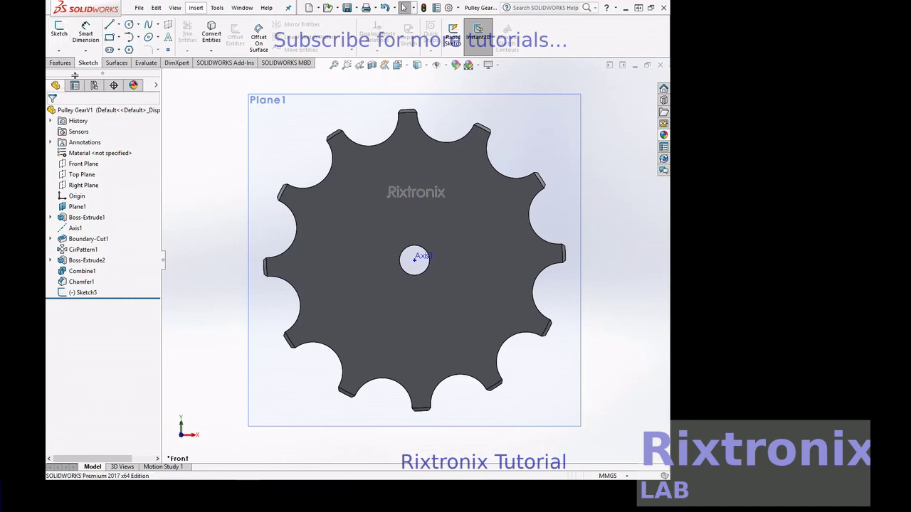
# - Extrude the Rixtronix text sketch 5 mm with Merge result turned off
pyautogui.click(60, 63)
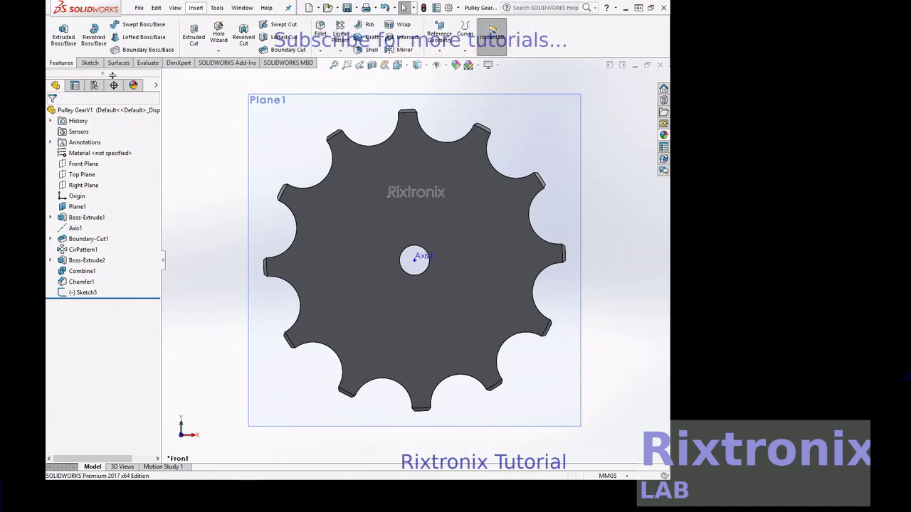
pyautogui.click(64, 32)
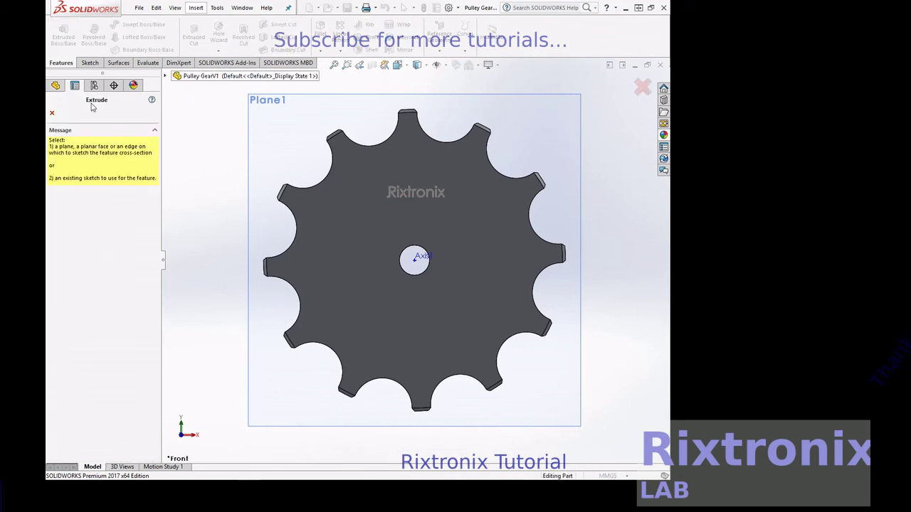
pyautogui.click(52, 113)
pyautogui.click(83, 293)
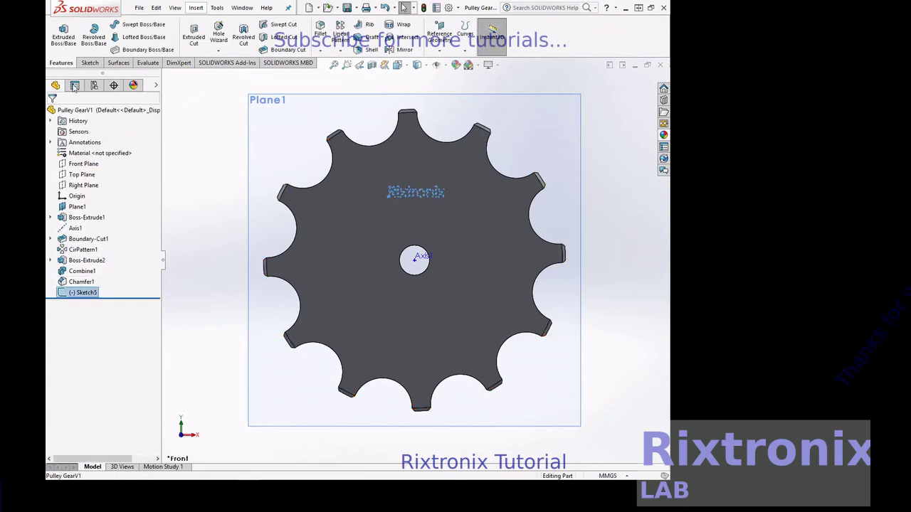
pyautogui.click(64, 32)
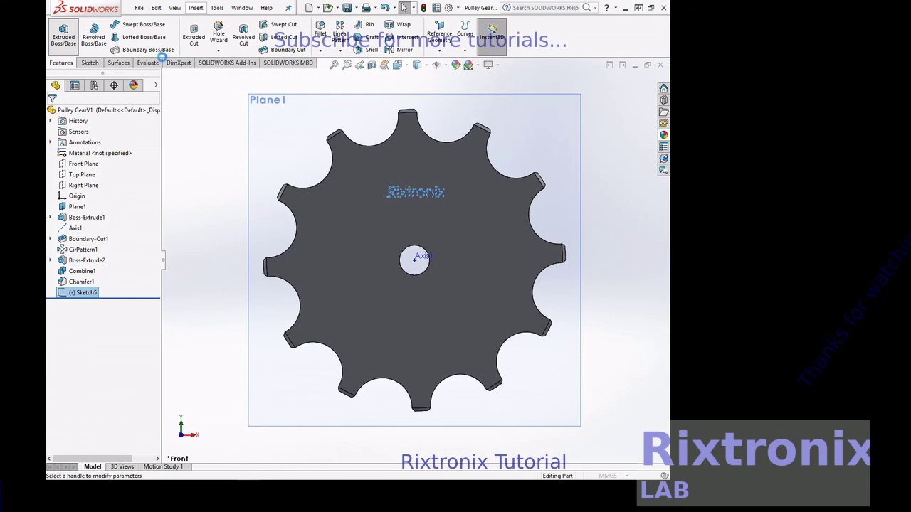
pyautogui.click(68, 220)
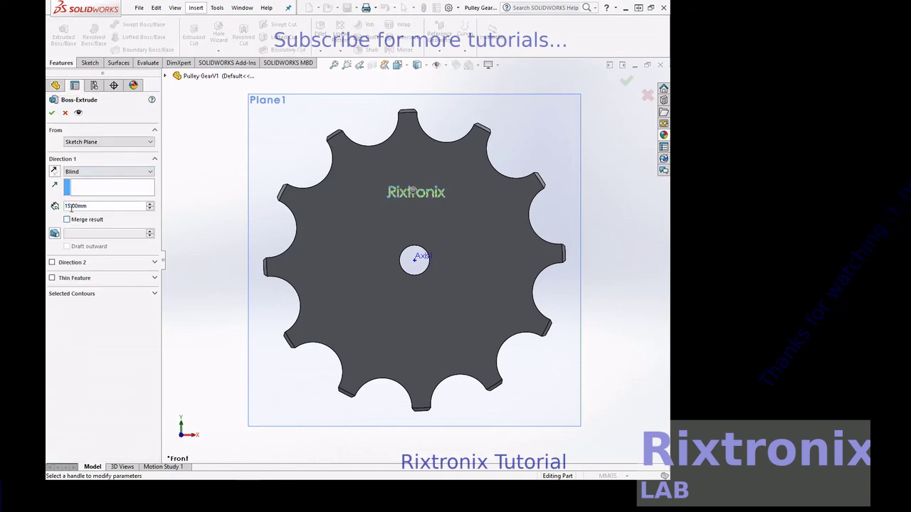
pyautogui.click(65, 205)
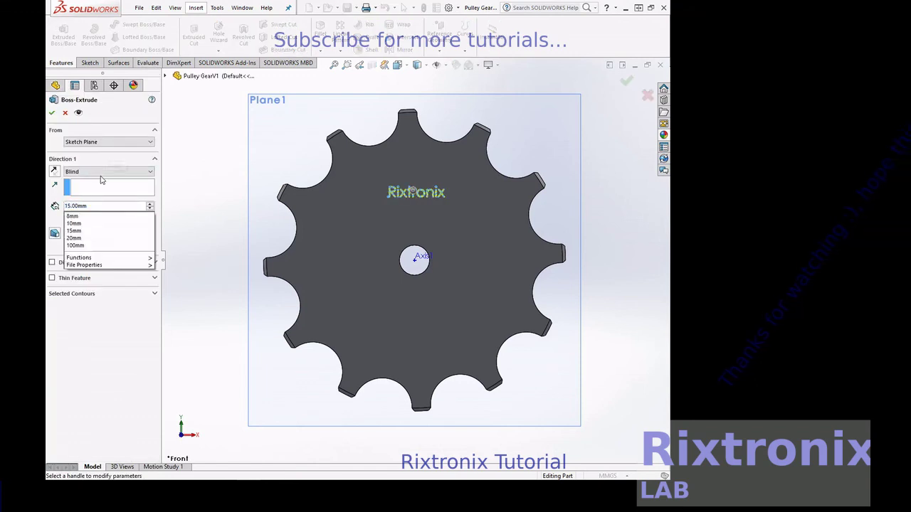
pyautogui.click(124, 326)
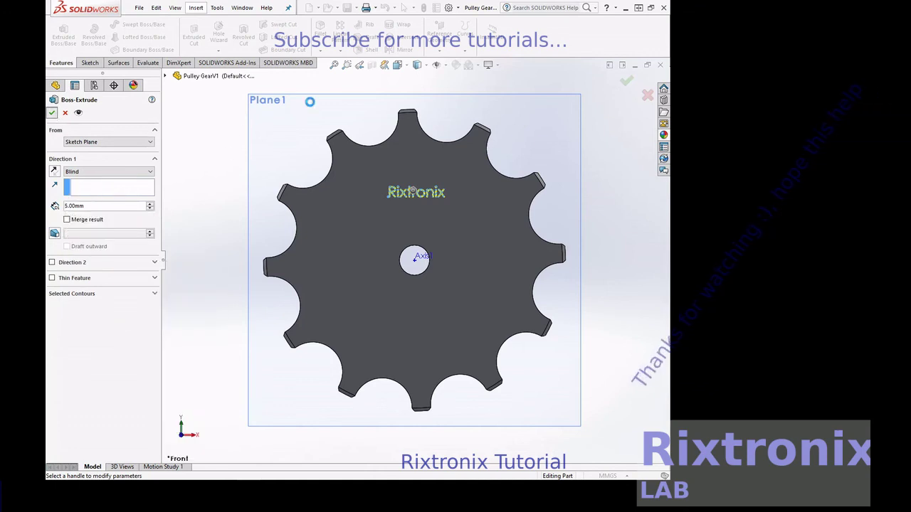
pyautogui.rightClick(564, 164)
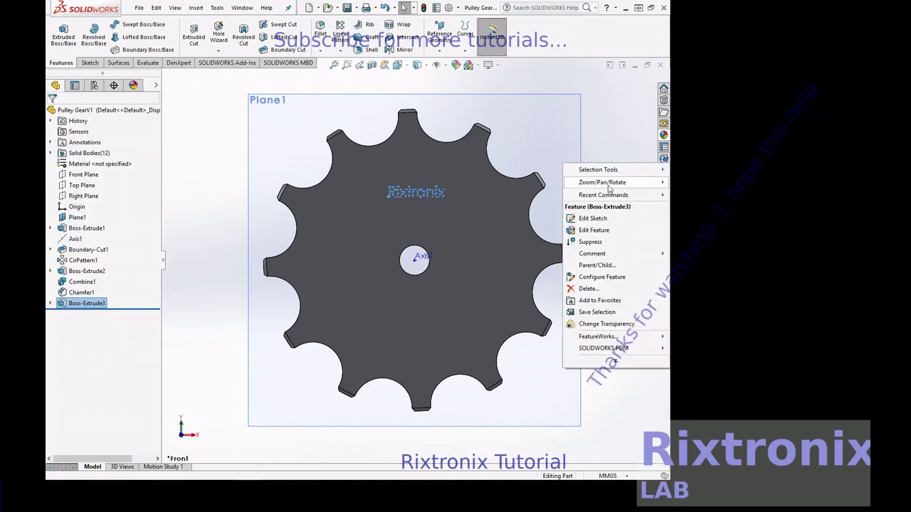
# - Orbit the gear to an edge-on view and switch the display to Hidden Lines Visible
pyautogui.click(484, 229)
pyautogui.moveTo(609, 200); pyautogui.dragTo(516, 211)
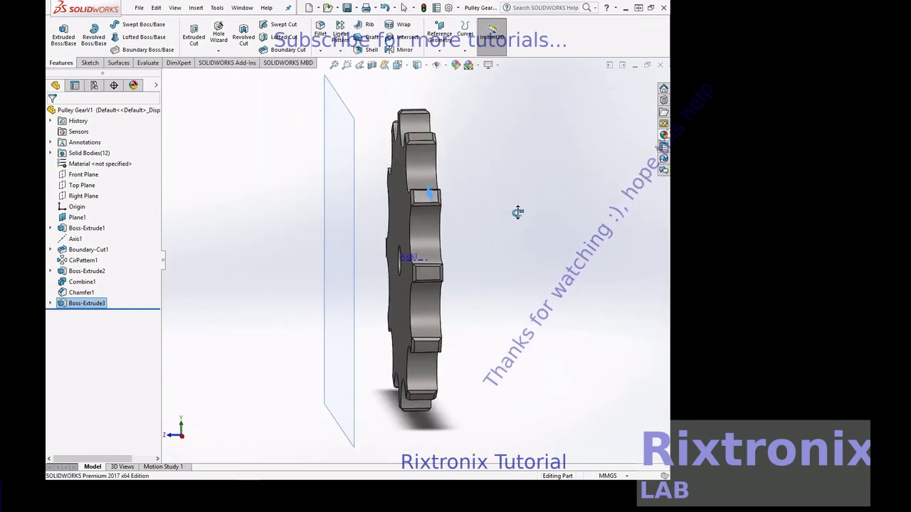
pyautogui.click(420, 65)
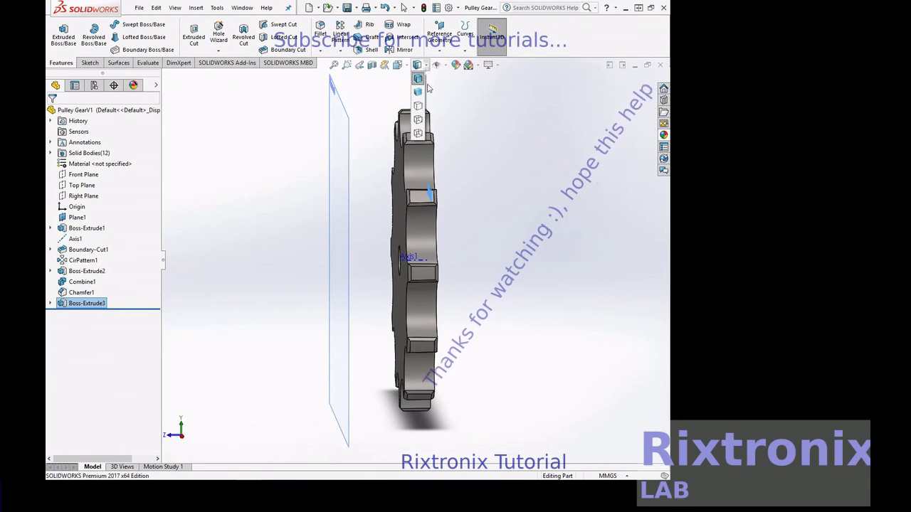
pyautogui.click(417, 118)
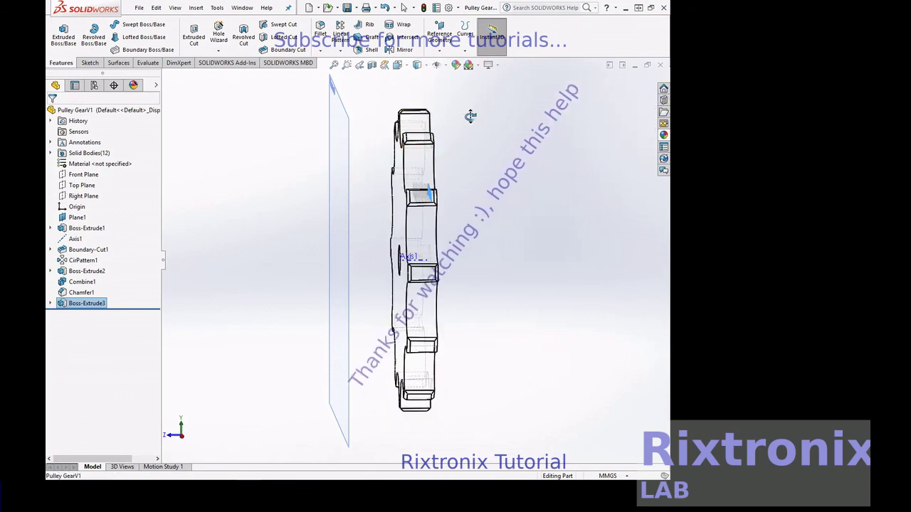
pyautogui.moveTo(525, 143); pyautogui.dragTo(501, 144)
pyautogui.moveTo(501, 144)
pyautogui.mouseDown(button='middle')
pyautogui.moveTo(552, 147)
pyautogui.moveTo(525, 142)
pyautogui.moveTo(523, 165)
pyautogui.mouseUp(button='middle')
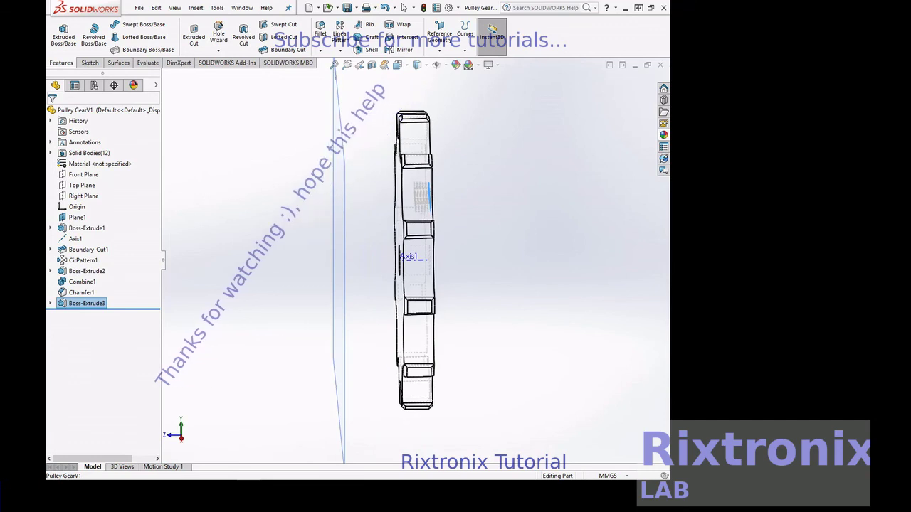
# - Subtract all eleven Rixtronix text bodies from the Chamfer1 gear body and preview it
pyautogui.click(410, 234)
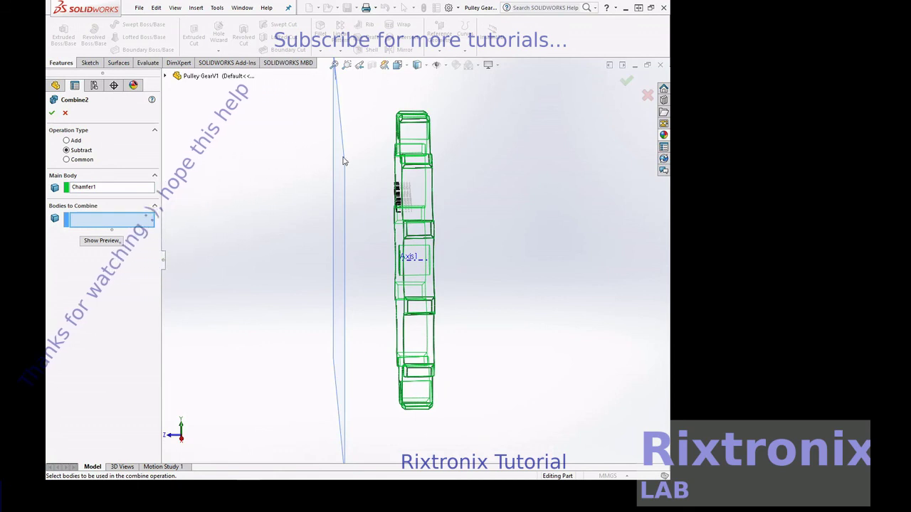
pyautogui.moveTo(230, 134); pyautogui.dragTo(576, 265)
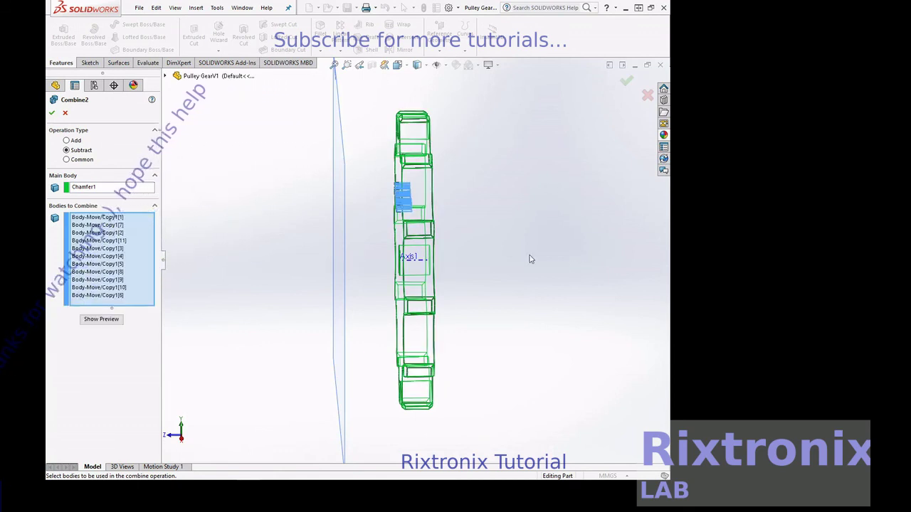
pyautogui.click(104, 319)
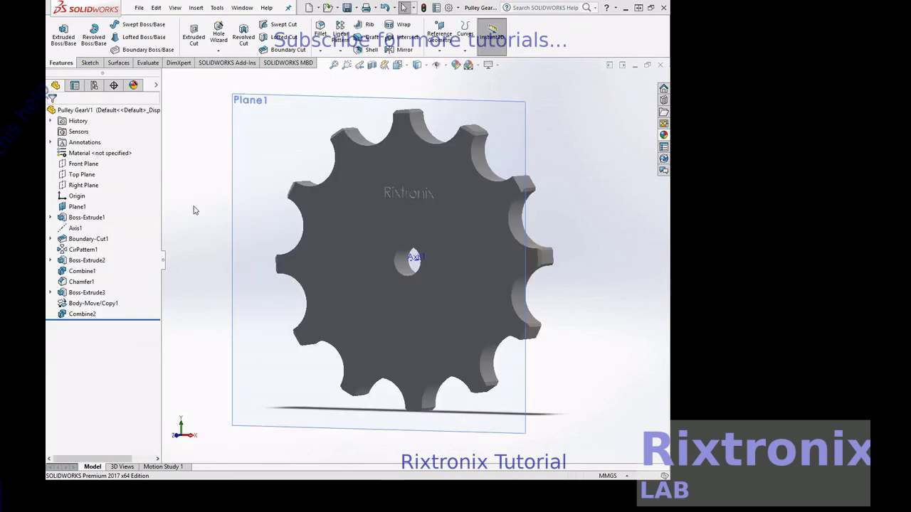
# - View the gear normal to Front Plane, orbit to a 3-D angle, and hide Plane1
pyautogui.click(96, 168)
pyautogui.click(146, 158)
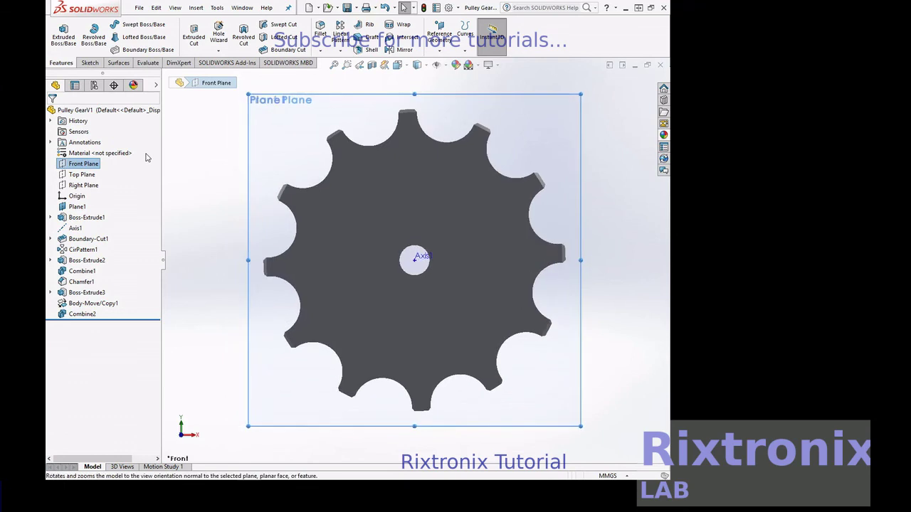
pyautogui.rightClick(600, 150)
pyautogui.moveTo(624, 168)
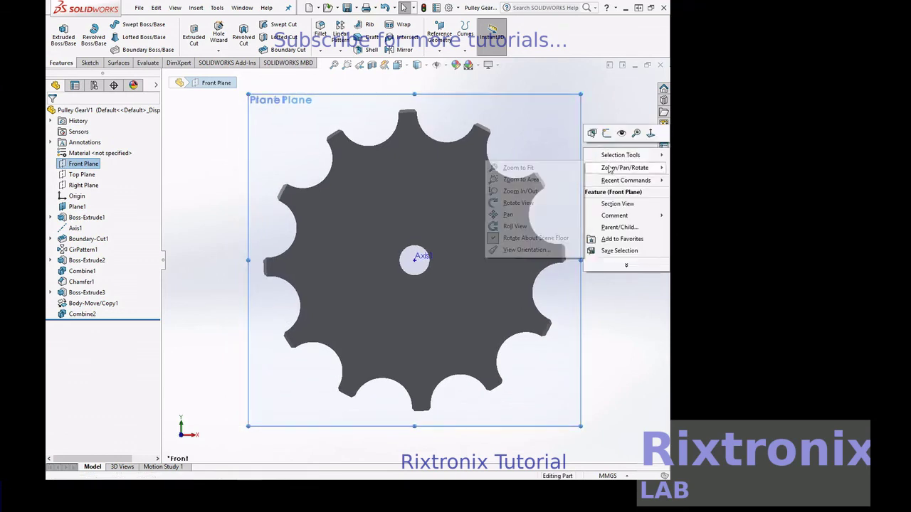
pyautogui.click(518, 203)
pyautogui.moveTo(555, 195)
pyautogui.mouseDown()
pyautogui.moveTo(604, 183)
pyautogui.moveTo(579, 191)
pyautogui.mouseUp()
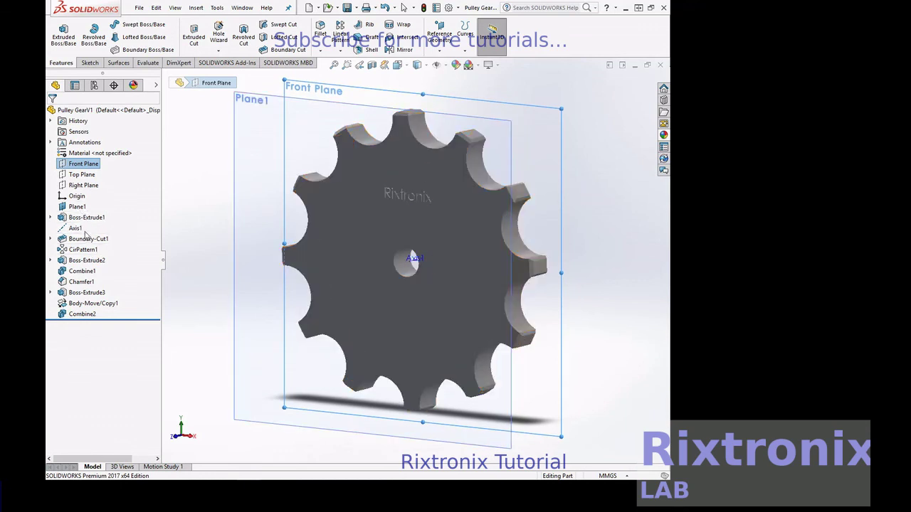
pyautogui.click(77, 206)
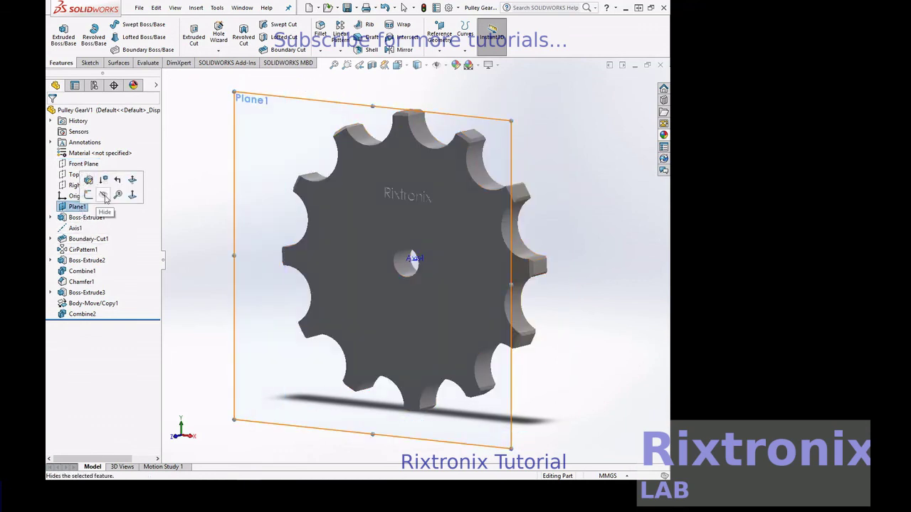
pyautogui.click(104, 197)
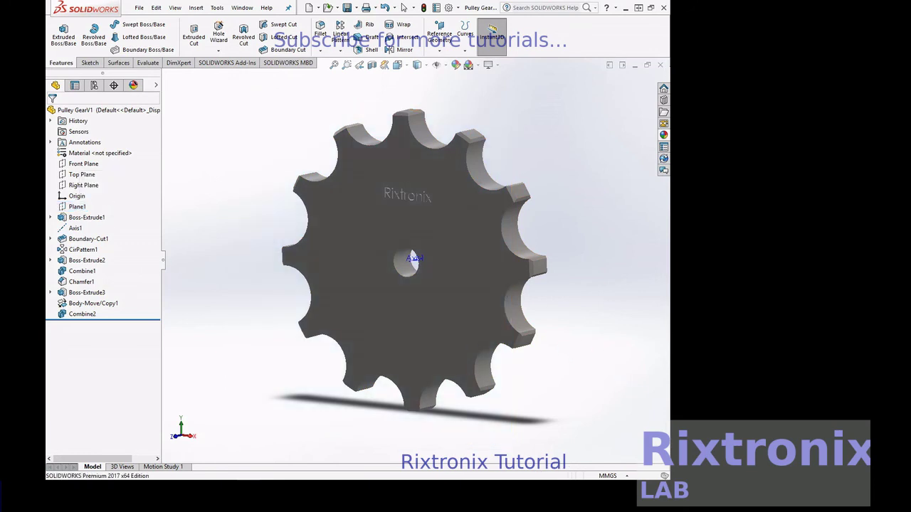